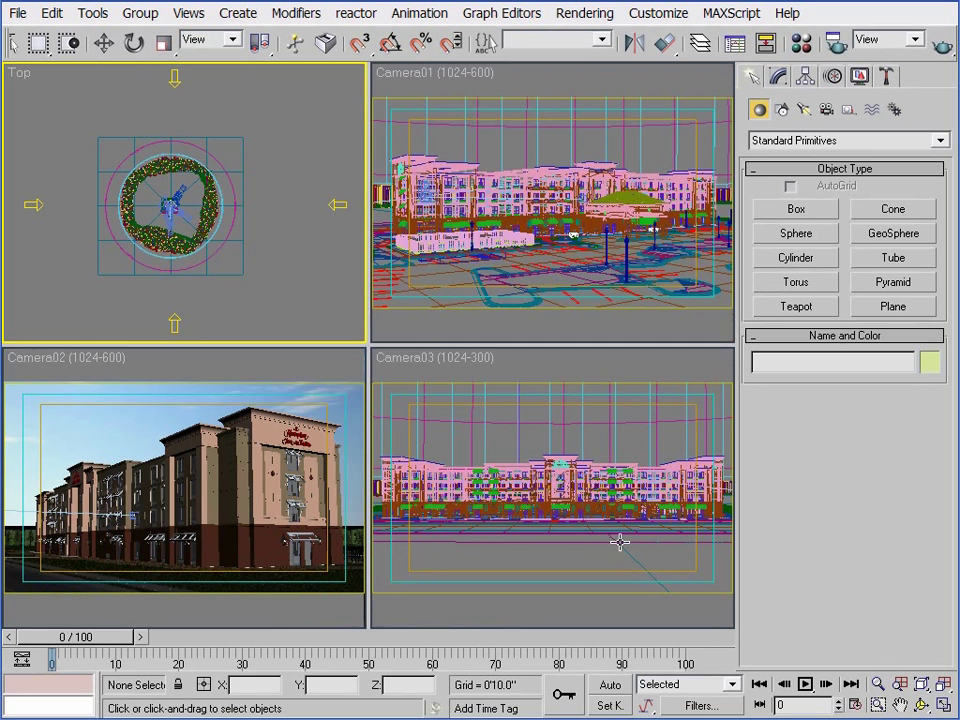
Step: Maximize the Top viewport and orbit it into a zoomed-in User perspective of the site
{"action": "left_click", "coordinate": [941, 705]}
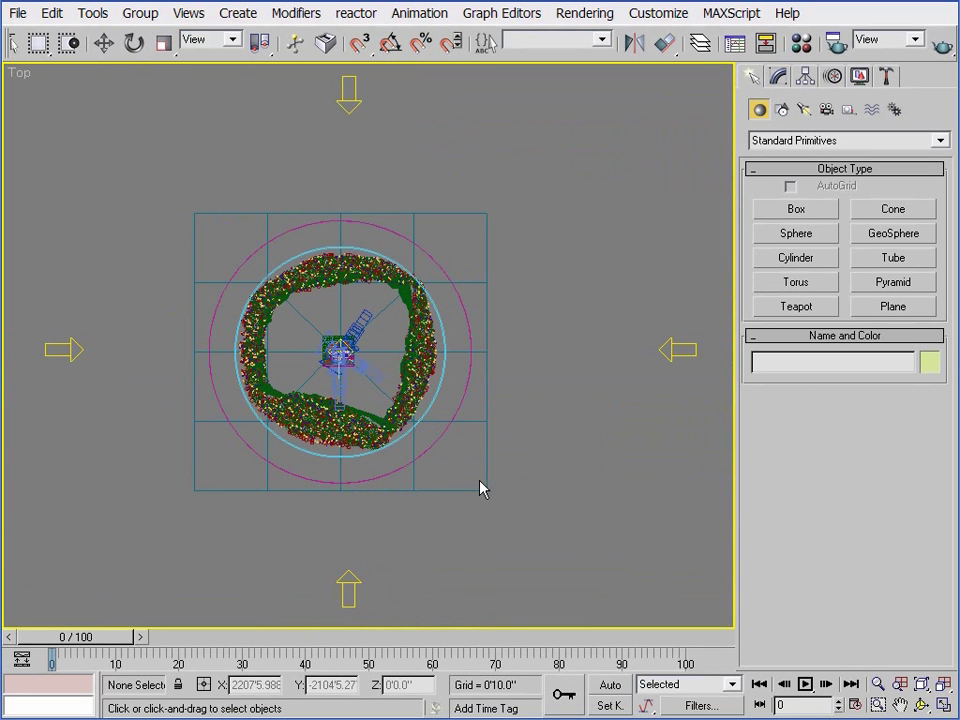
{"action": "middle_click_drag", "start_coordinate": [303, 410], "coordinate": [359, 321], "text": "alt"}
{"action": "scroll", "coordinate": [359, 321], "scroll_direction": "up", "scroll_amount": 5}
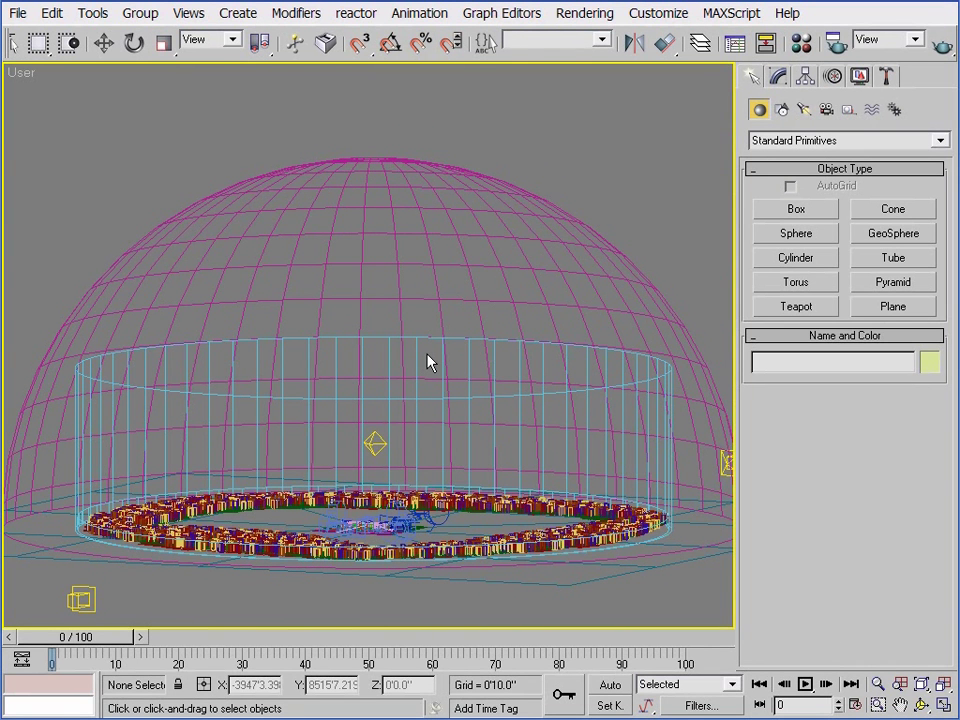
Step: Turn on smooth shading with edged faces so the textured sky dome shows its edges
{"action": "key", "text": "F3"}
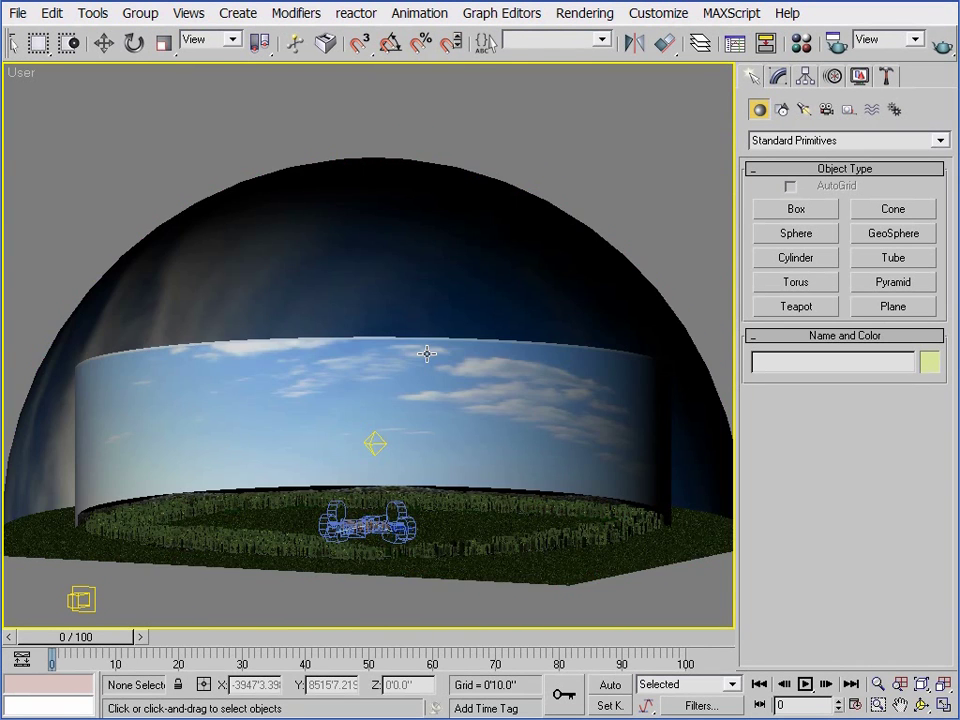
{"action": "key", "text": "F4"}
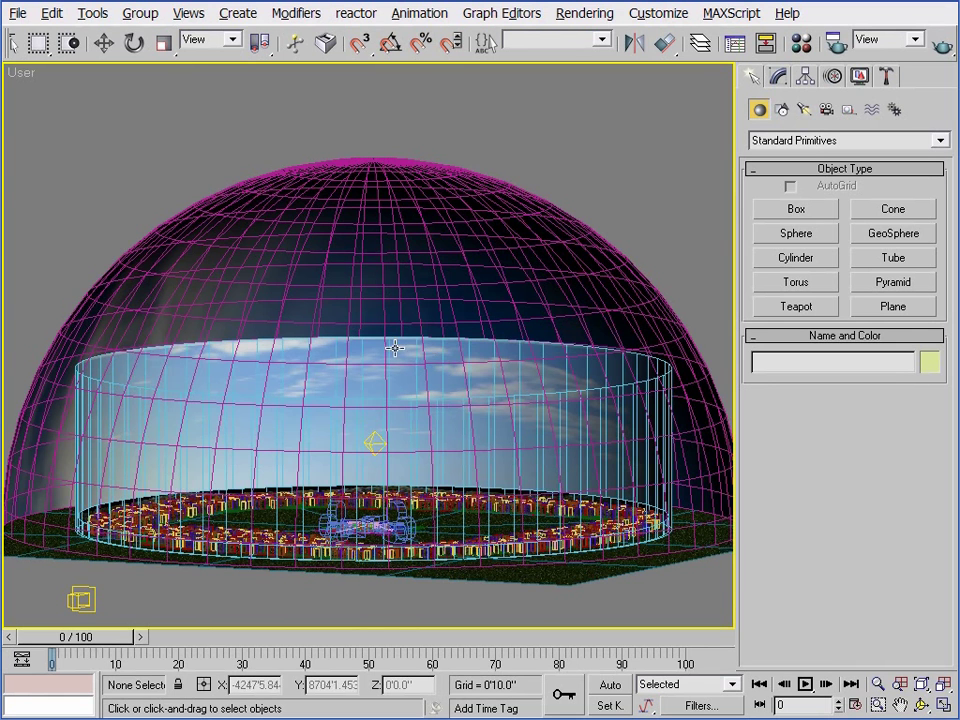
{"action": "scroll", "coordinate": [392, 347], "scroll_direction": "up", "scroll_amount": 10}
{"action": "middle_click_drag", "start_coordinate": [388, 371], "coordinate": [391, 367]}
{"action": "scroll", "coordinate": [391, 367], "scroll_direction": "down", "scroll_amount": 10}
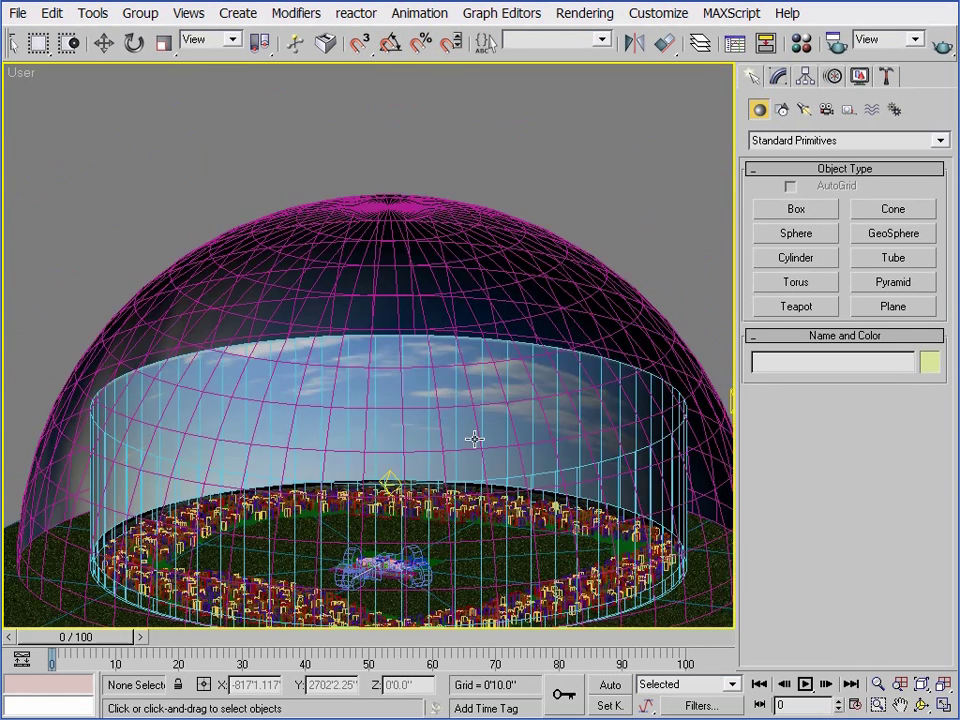
{"action": "scroll", "coordinate": [376, 440], "scroll_direction": "up", "scroll_amount": 8}
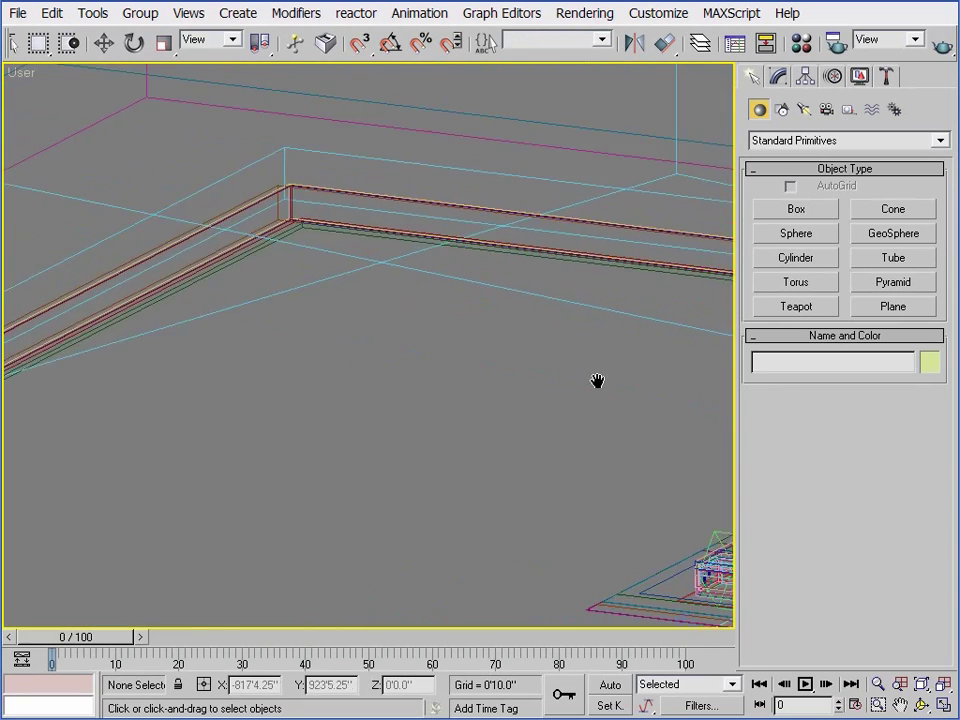
Step: Zoom in and out in the User view to inspect the ring of trees
{"action": "scroll", "coordinate": [597, 381], "scroll_direction": "down", "scroll_amount": 10}
{"action": "scroll", "coordinate": [533, 321], "scroll_direction": "up", "scroll_amount": 3}
{"action": "scroll", "coordinate": [494, 482], "scroll_direction": "up", "scroll_amount": 10}
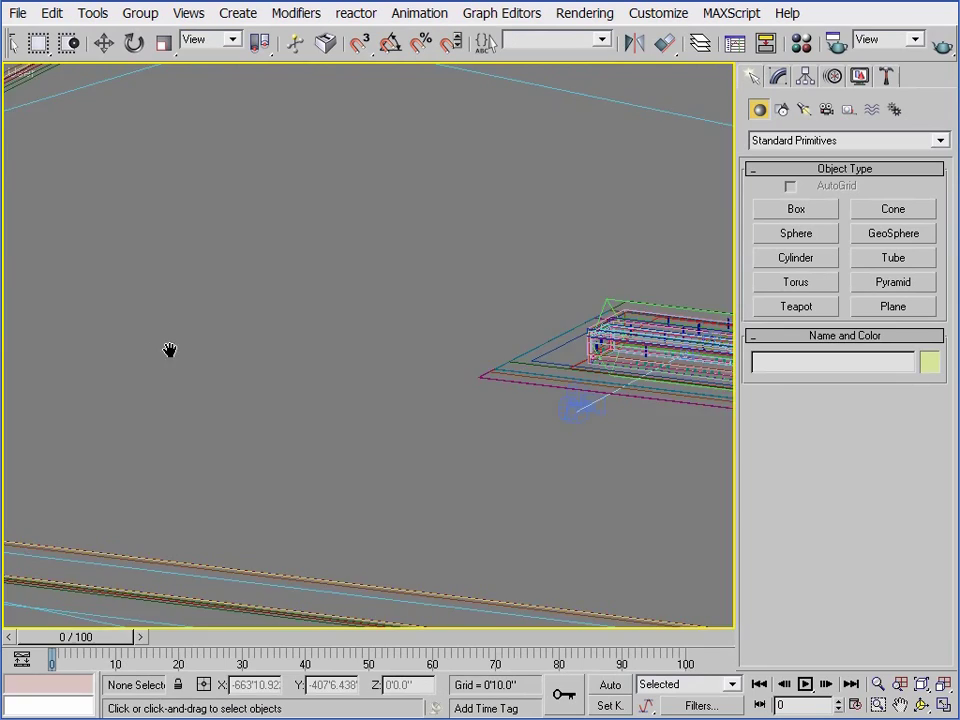
{"action": "scroll", "coordinate": [493, 446], "scroll_direction": "down", "scroll_amount": 10}
{"action": "scroll", "coordinate": [334, 413], "scroll_direction": "up", "scroll_amount": 10}
{"action": "scroll", "coordinate": [302, 435], "scroll_direction": "down", "scroll_amount": 8}
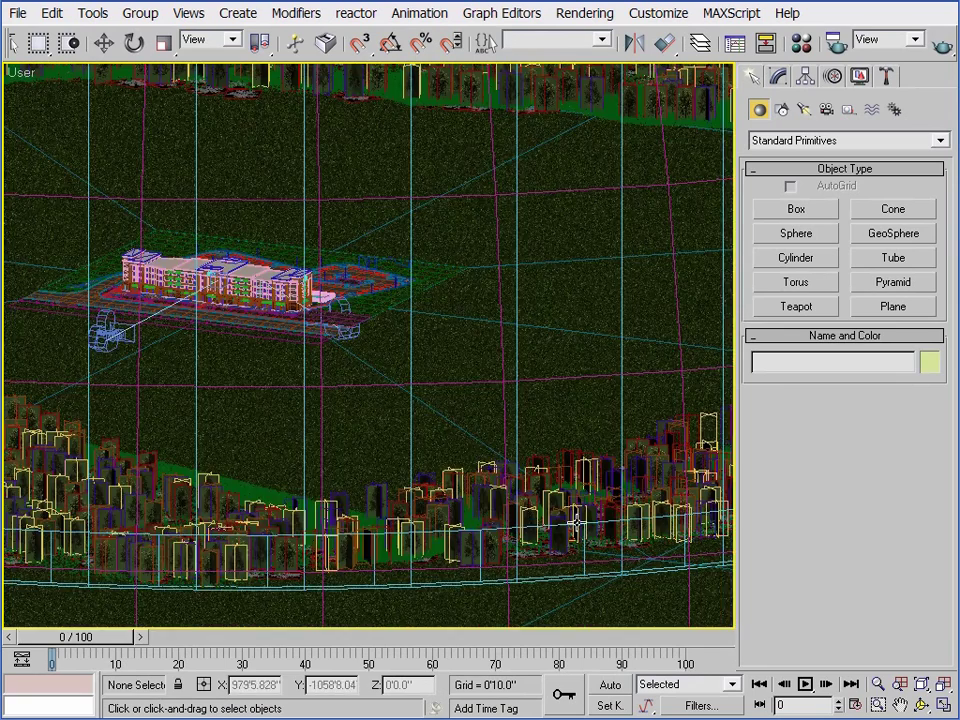
{"action": "scroll", "coordinate": [577, 522], "scroll_direction": "up", "scroll_amount": 10}
{"action": "scroll", "coordinate": [491, 272], "scroll_direction": "down", "scroll_amount": 10}
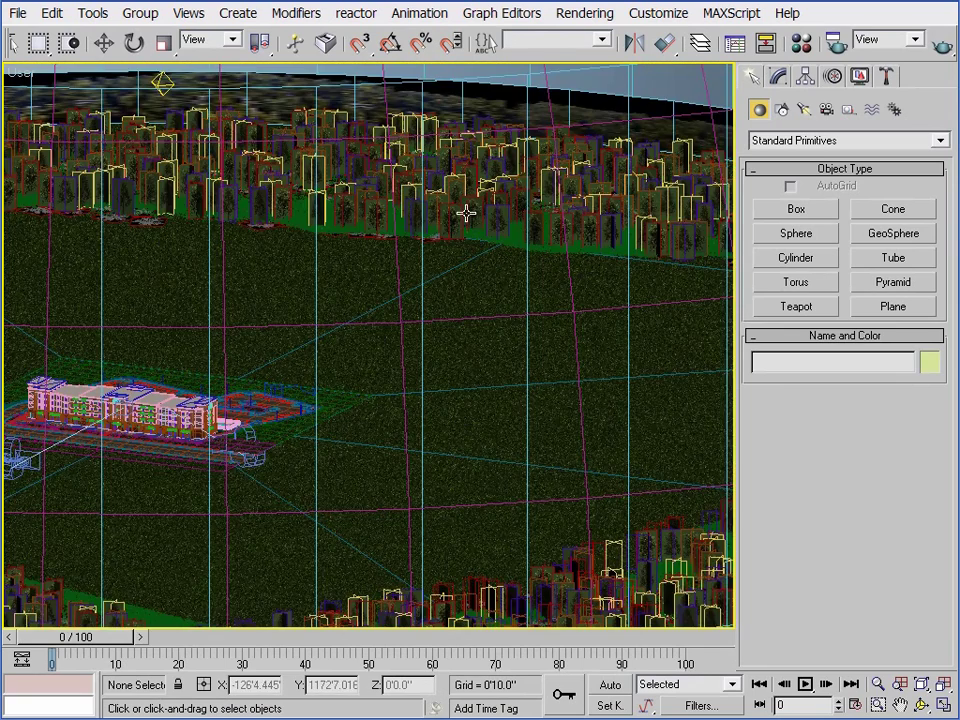
{"action": "scroll", "coordinate": [460, 214], "scroll_direction": "up", "scroll_amount": 6}
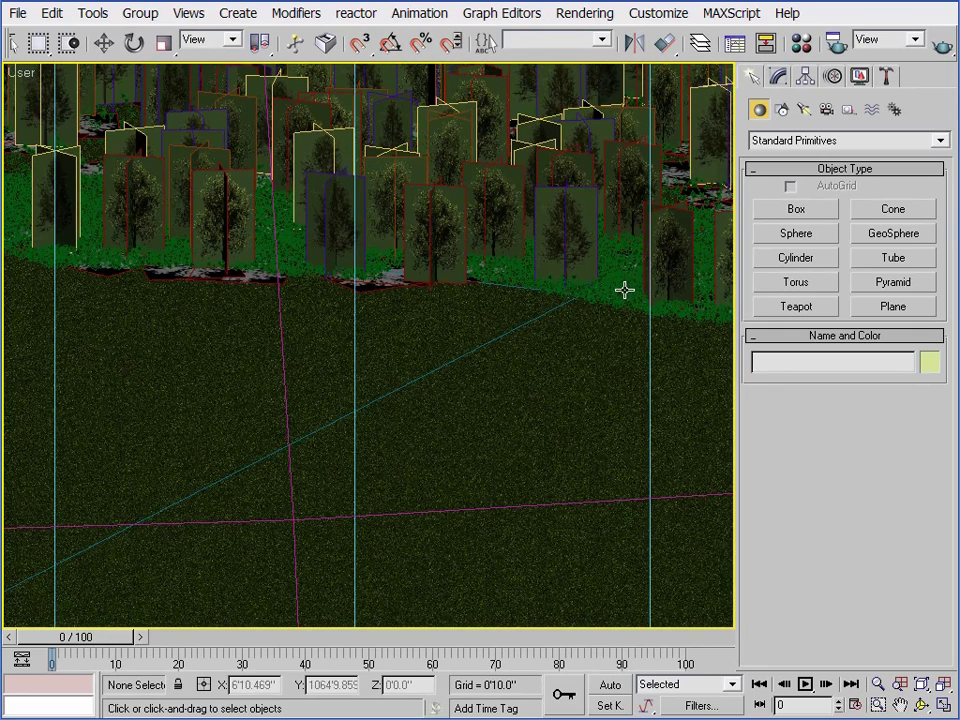
{"action": "scroll", "coordinate": [619, 298], "scroll_direction": "down", "scroll_amount": 5}
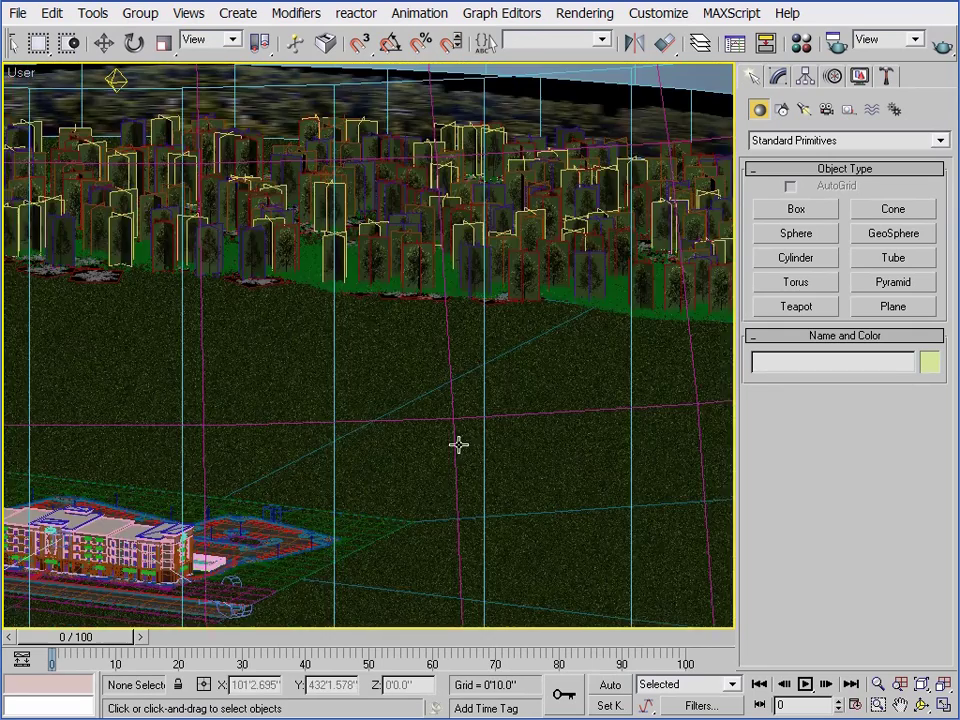
{"action": "scroll", "coordinate": [458, 444], "scroll_direction": "down", "scroll_amount": 3}
Step: Pan to the hotel building, orbit lower and zoom out to the full sky dome
{"action": "middle_click_drag", "start_coordinate": [290, 400], "coordinate": [377, 405]}
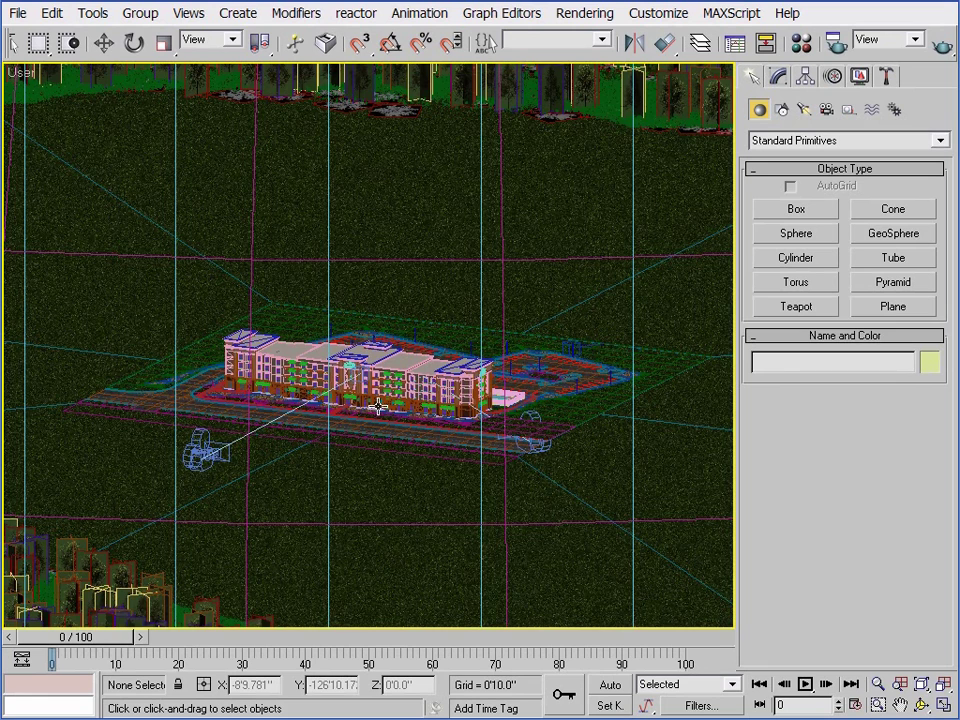
{"action": "scroll", "coordinate": [378, 407], "scroll_direction": "down", "scroll_amount": 2}
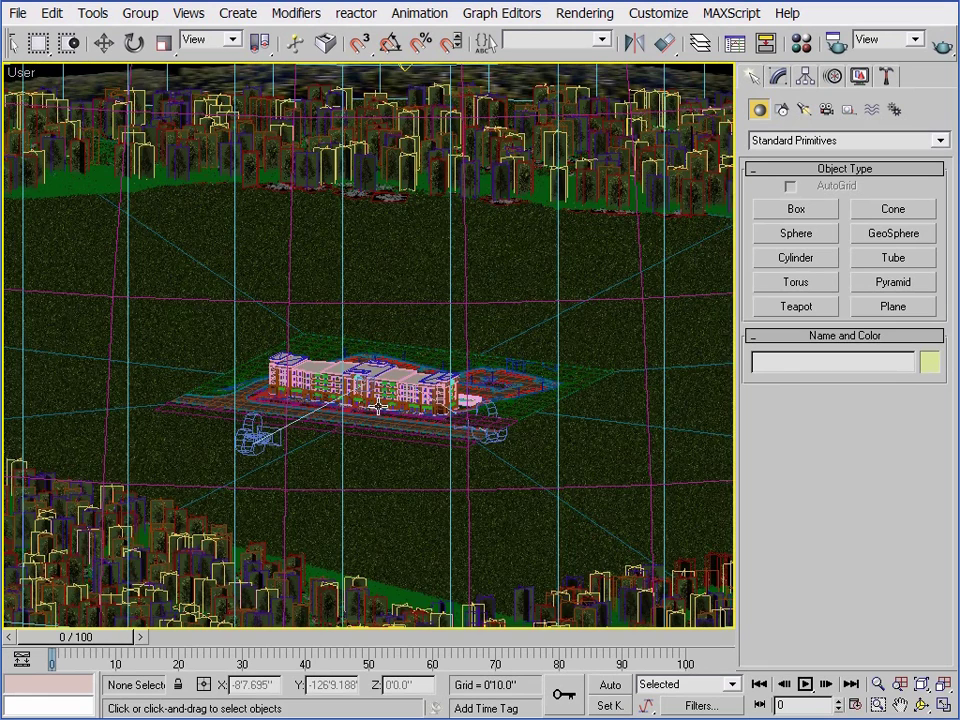
{"action": "middle_click_drag", "start_coordinate": [378, 407], "coordinate": [380, 440], "text": "alt"}
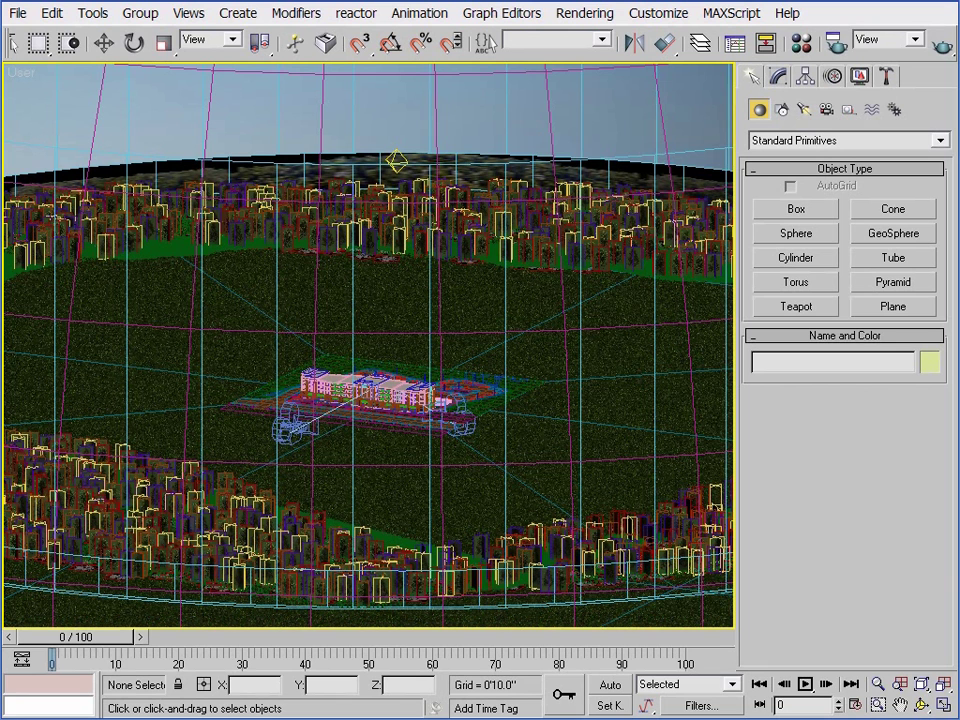
{"action": "scroll", "coordinate": [386, 450], "scroll_direction": "down", "scroll_amount": 5}
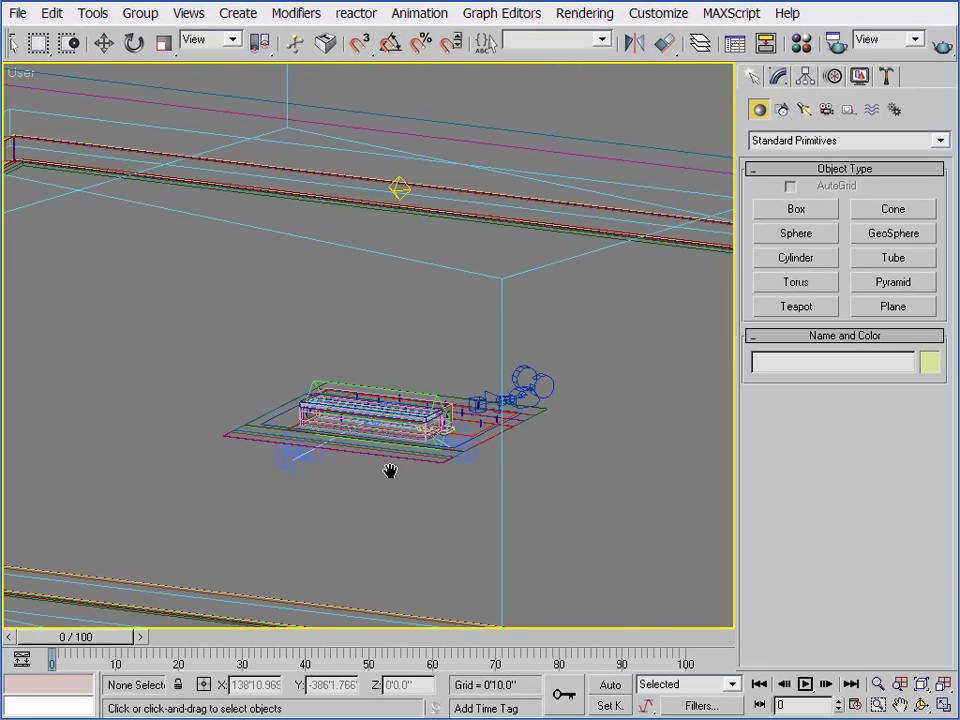
{"action": "scroll", "coordinate": [390, 471], "scroll_direction": "down", "scroll_amount": 4}
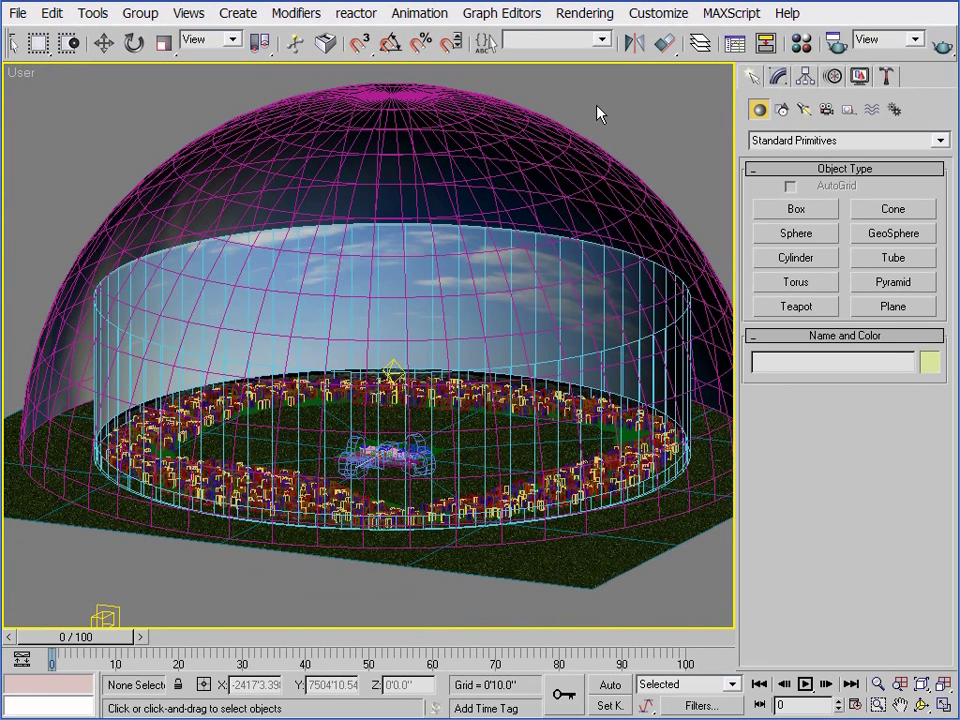
Step: Switch to wireframe, shift the view up and select the Light_for_BG light
{"action": "key", "text": "F3"}
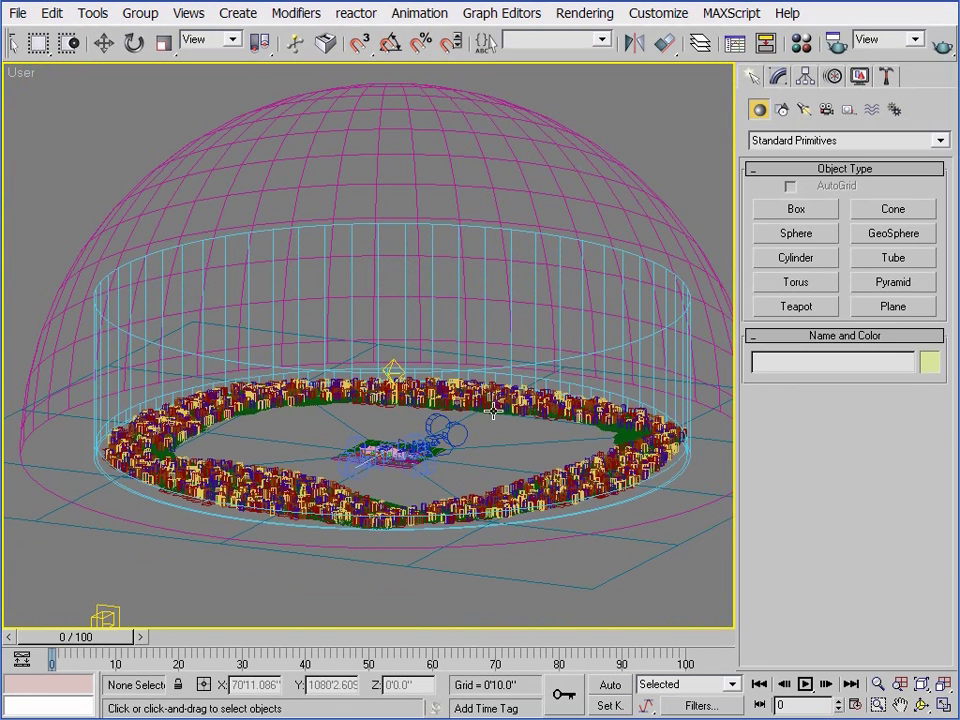
{"action": "middle_click_drag", "start_coordinate": [493, 411], "coordinate": [489, 373]}
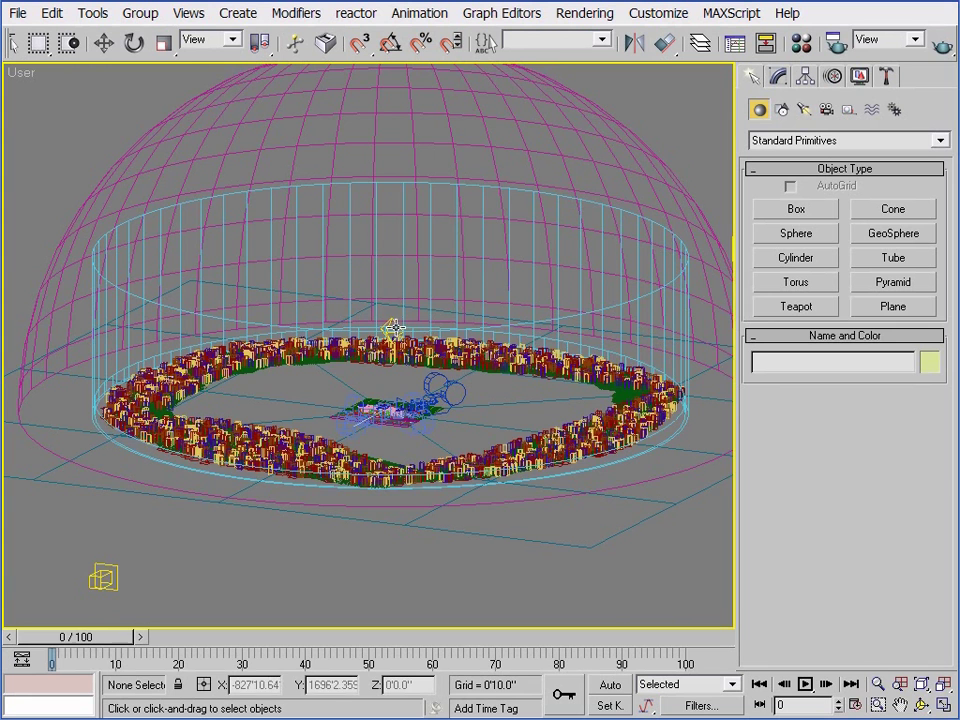
{"action": "left_click", "coordinate": [392, 327]}
Step: Change to Top view, zoom out and recentre on the whole tree-ringed site
{"action": "scroll", "coordinate": [392, 329], "scroll_direction": "up", "scroll_amount": 6}
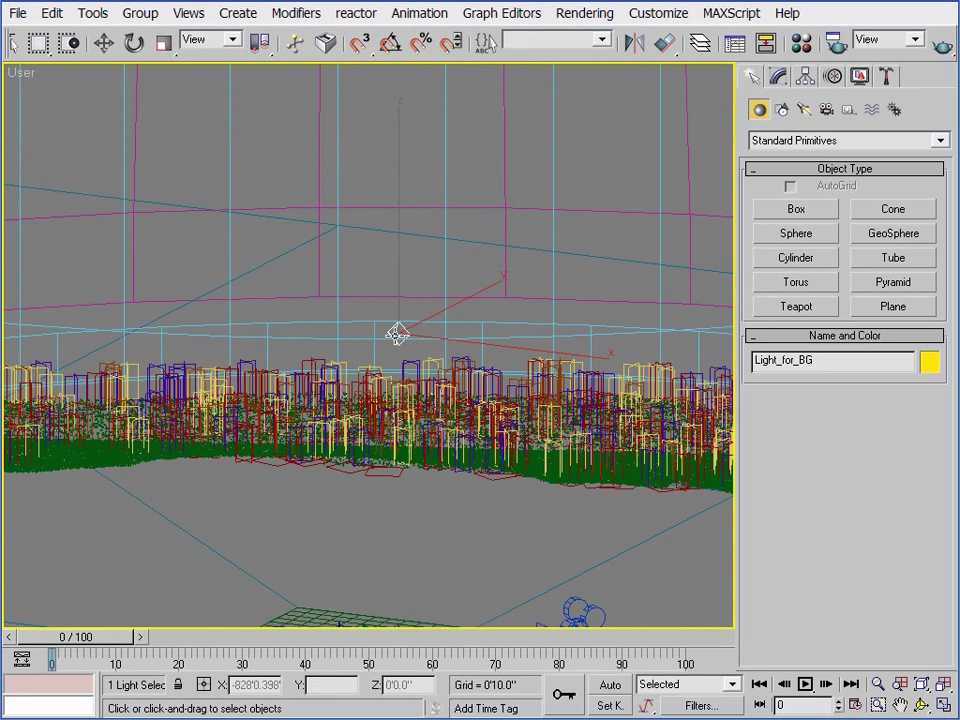
{"action": "key", "text": "t"}
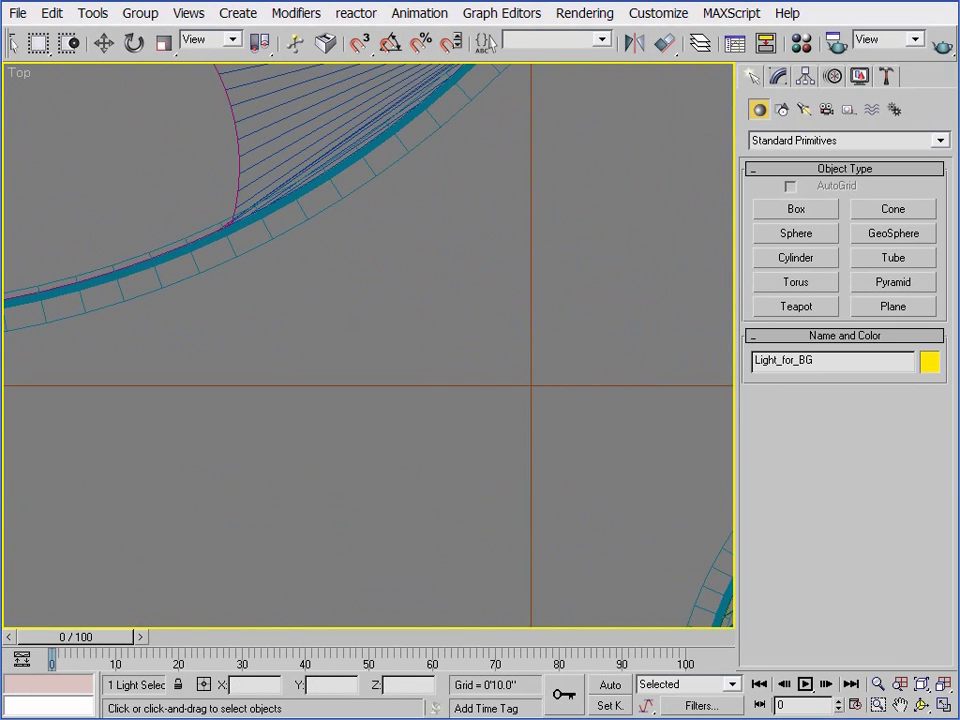
{"action": "scroll", "coordinate": [392, 401], "scroll_direction": "down", "scroll_amount": 4}
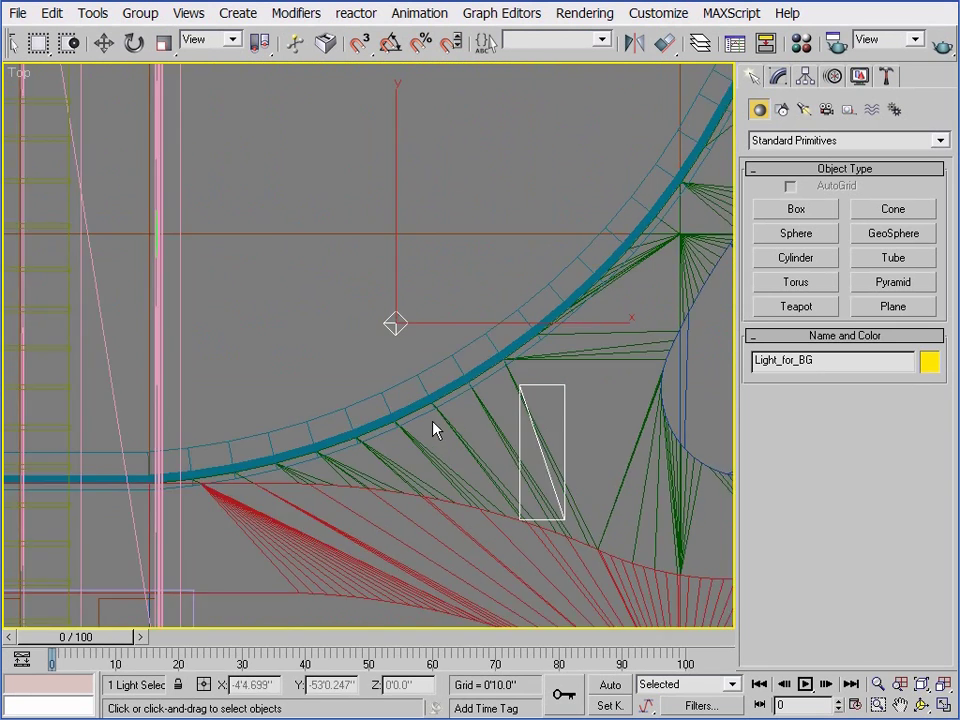
{"action": "scroll", "coordinate": [436, 430], "scroll_direction": "down", "scroll_amount": 5}
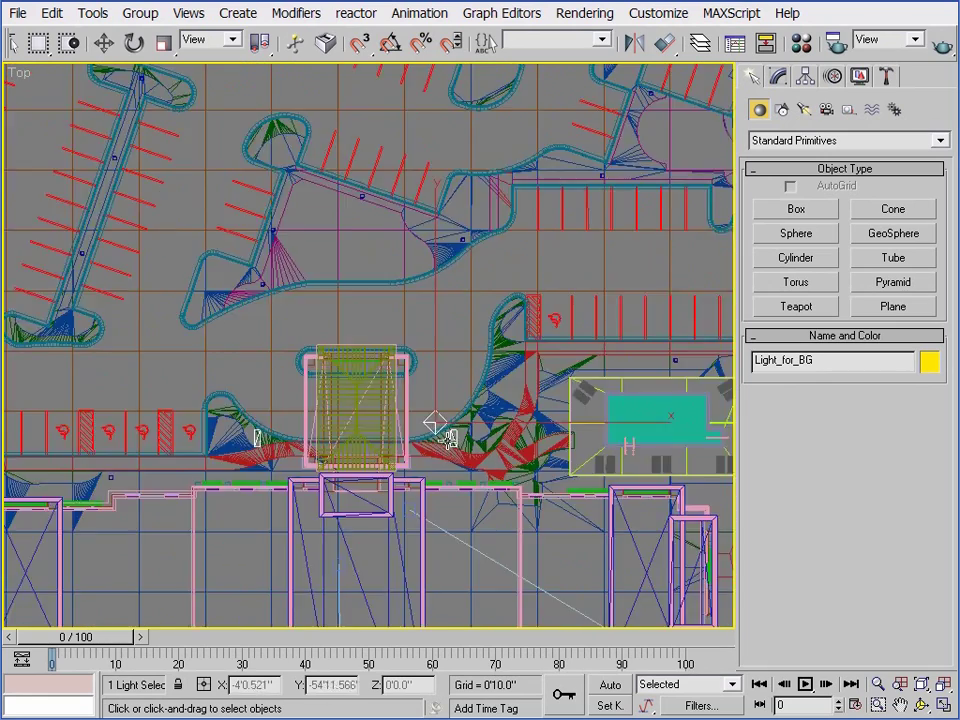
{"action": "scroll", "coordinate": [434, 424], "scroll_direction": "down", "scroll_amount": 10}
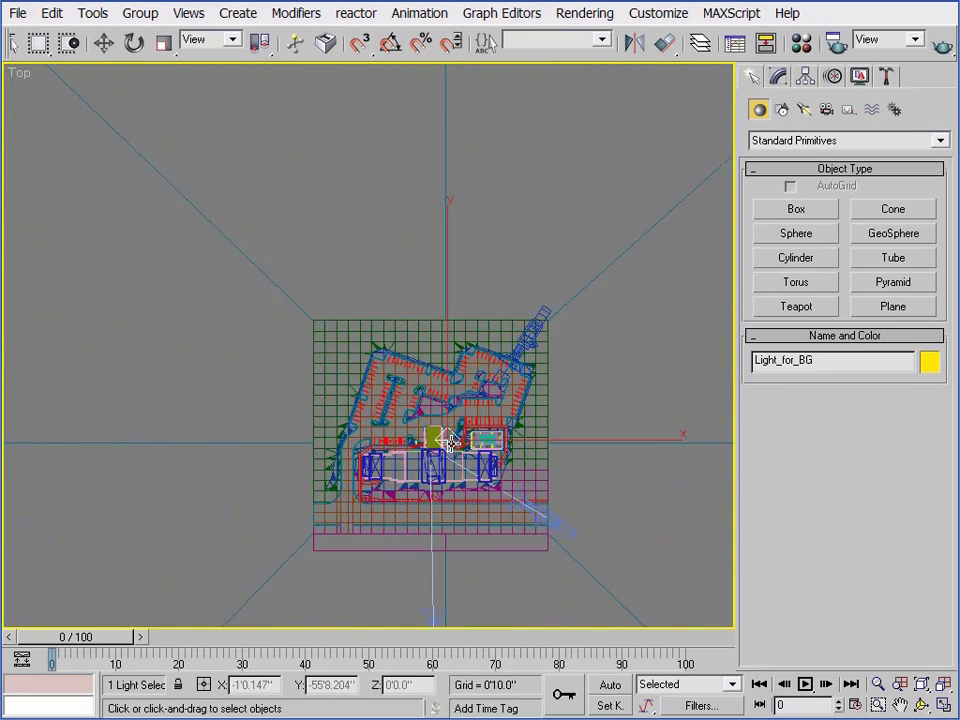
{"action": "scroll", "coordinate": [447, 440], "scroll_direction": "down", "scroll_amount": 10}
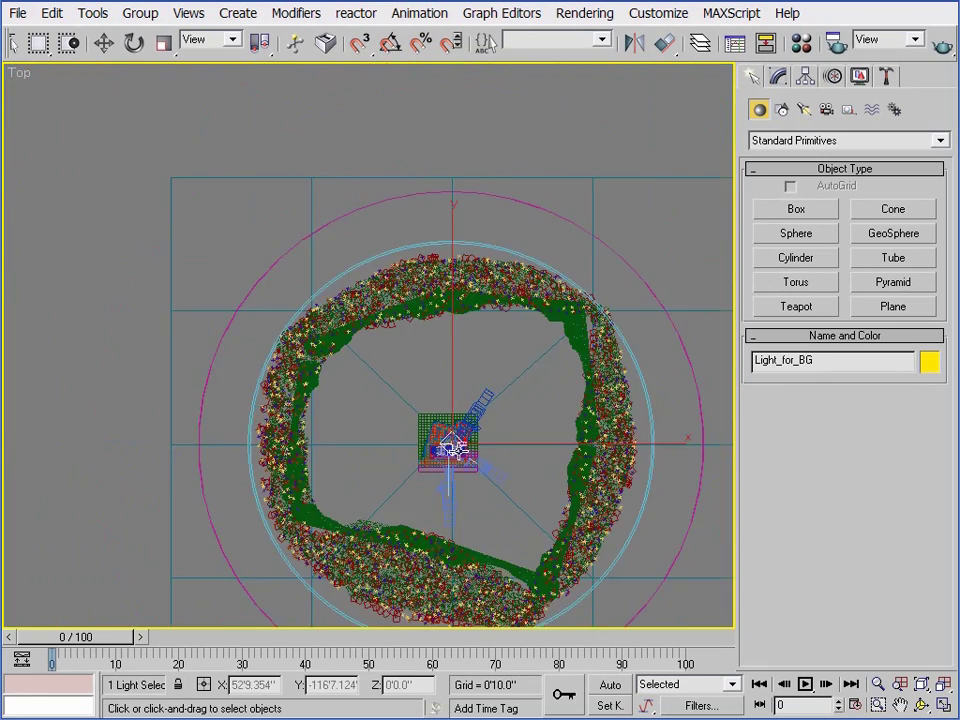
{"action": "scroll", "coordinate": [450, 446], "scroll_direction": "down", "scroll_amount": 3}
{"action": "middle_click_drag", "start_coordinate": [450, 446], "coordinate": [367, 353]}
{"action": "scroll", "coordinate": [395, 385], "scroll_direction": "down", "scroll_amount": 1}
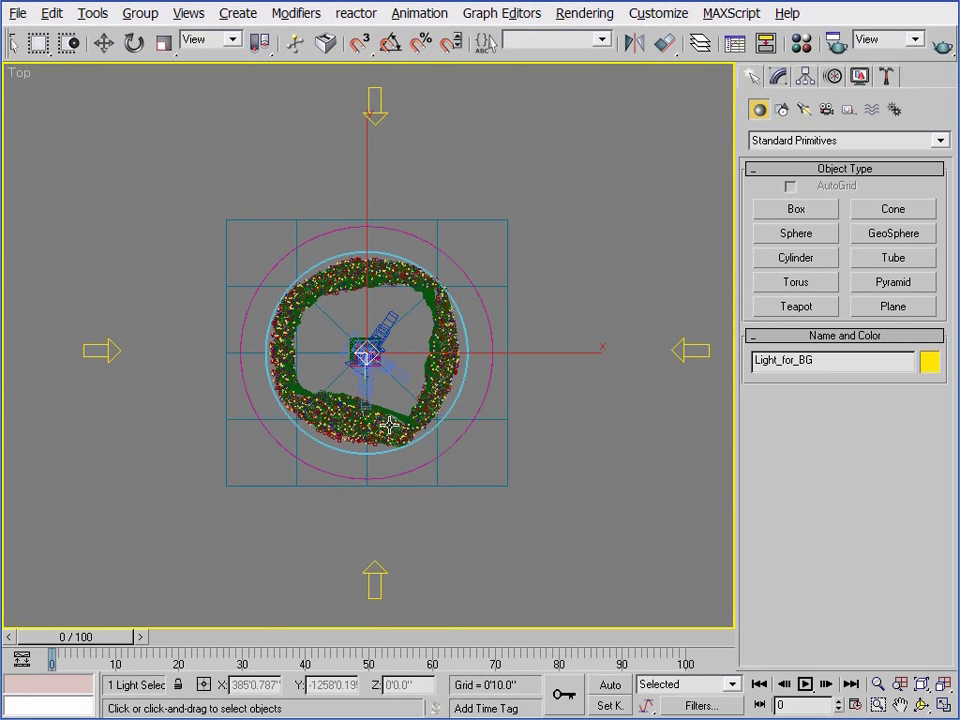
Step: Orbit into a tilted User view, zoom in and select the Site-BG_for_reflect dome
{"action": "middle_click_drag", "start_coordinate": [292, 318], "coordinate": [346, 299], "text": "alt"}
{"action": "scroll", "coordinate": [348, 308], "scroll_direction": "up", "scroll_amount": 5}
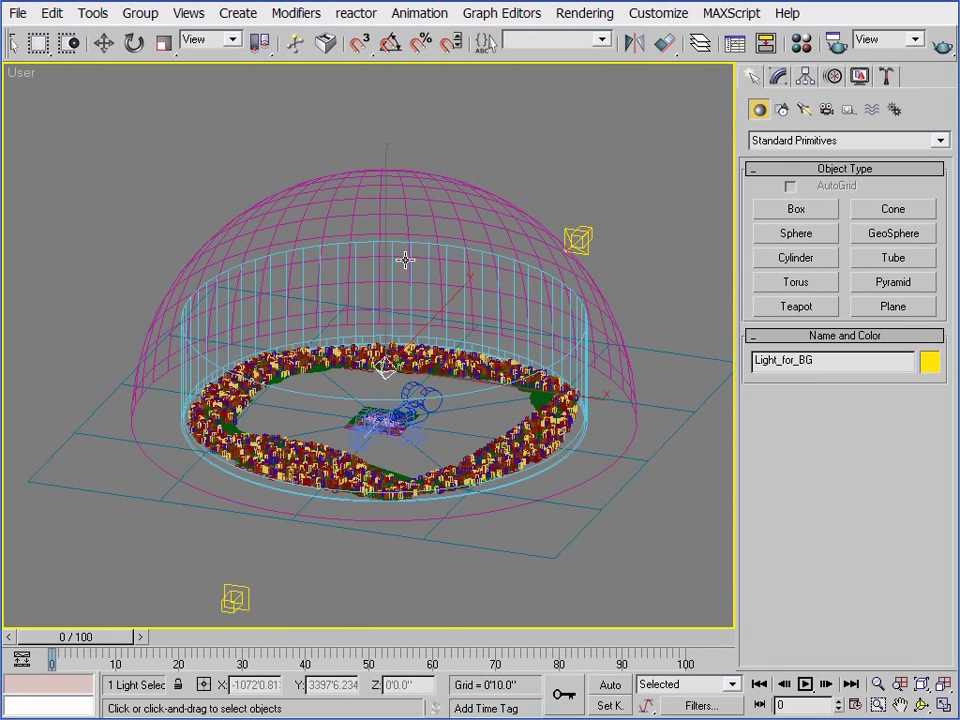
{"action": "left_click", "coordinate": [433, 209]}
Step: Open V-Ray object properties for Site-BG_for_reflect from its quad menu and move the dialog aside
{"action": "right_click", "coordinate": [433, 209]}
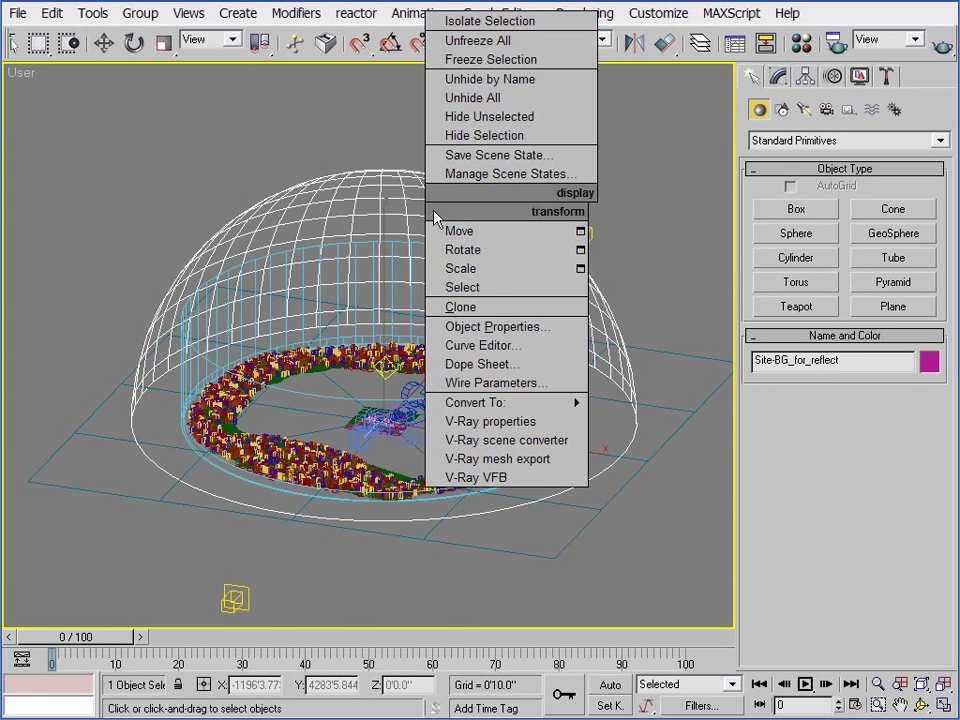
{"action": "left_click", "coordinate": [504, 421]}
{"action": "left_click_drag", "start_coordinate": [548, 163], "coordinate": [520, 200]}
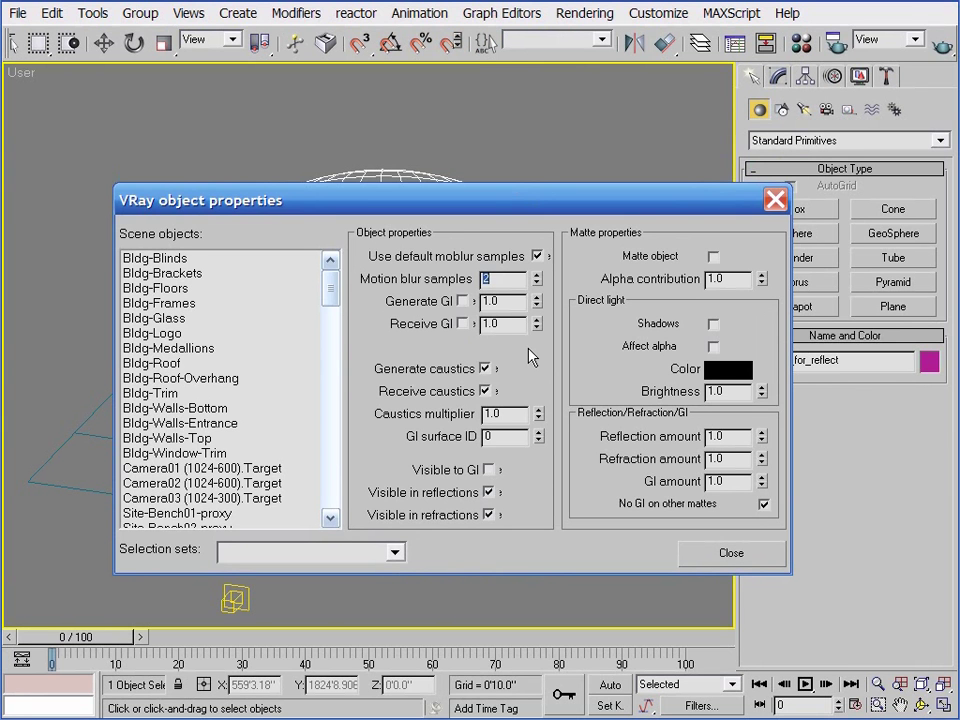
Step: Close the V-Ray properties dialog, switch to Top view and deselect everything
{"action": "left_click", "coordinate": [731, 556]}
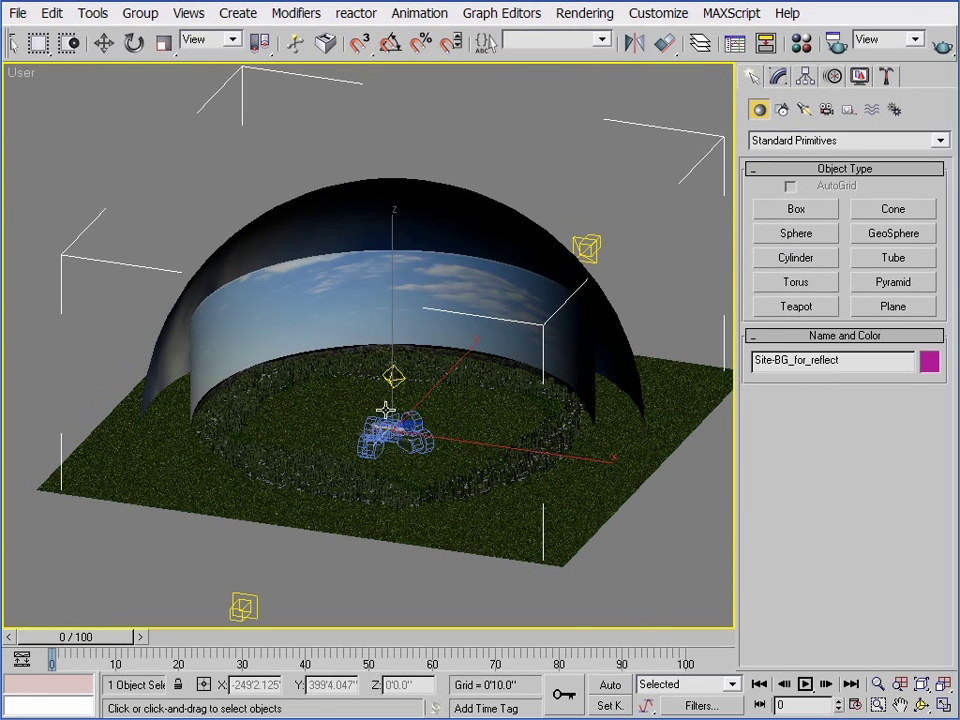
{"action": "scroll", "coordinate": [386, 410], "scroll_direction": "up", "scroll_amount": 3}
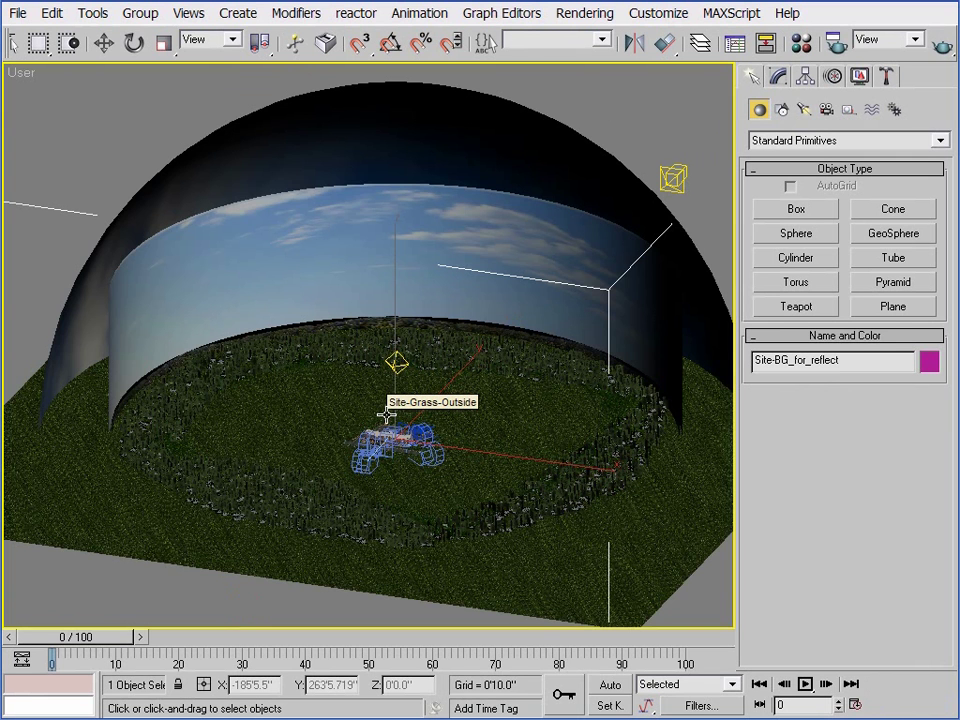
{"action": "key", "text": "t"}
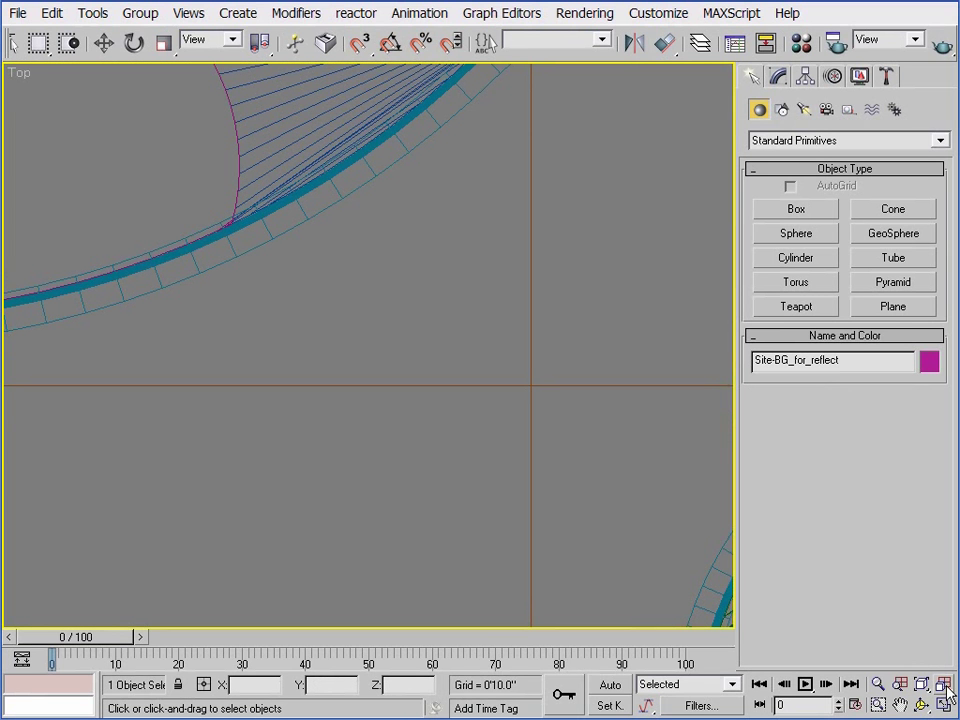
{"action": "left_click", "coordinate": [612, 546]}
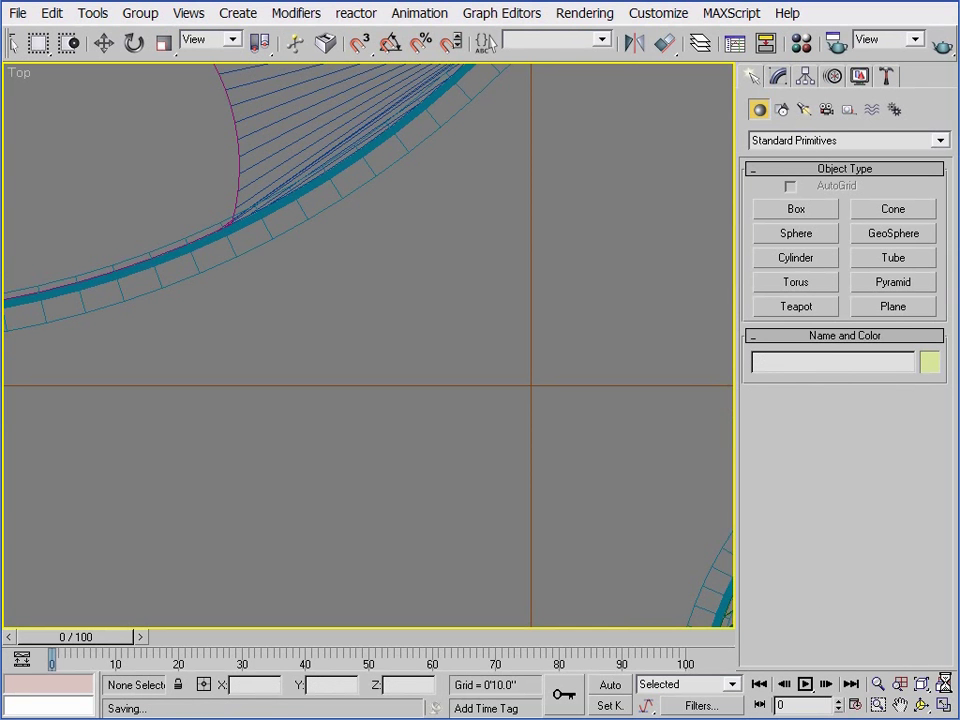
Step: Zoom Extents All, then pan and zoom out to frame the whole site
{"action": "left_click", "coordinate": [945, 685]}
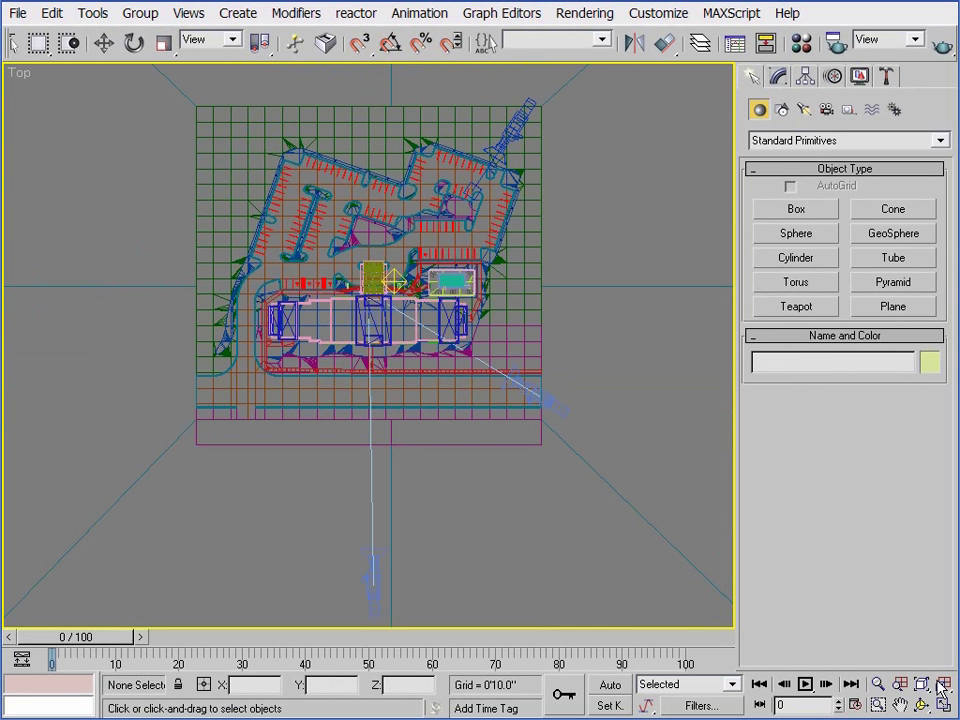
{"action": "middle_click_drag", "start_coordinate": [396, 386], "coordinate": [390, 443]}
{"action": "scroll", "coordinate": [392, 446], "scroll_direction": "down", "scroll_amount": 4}
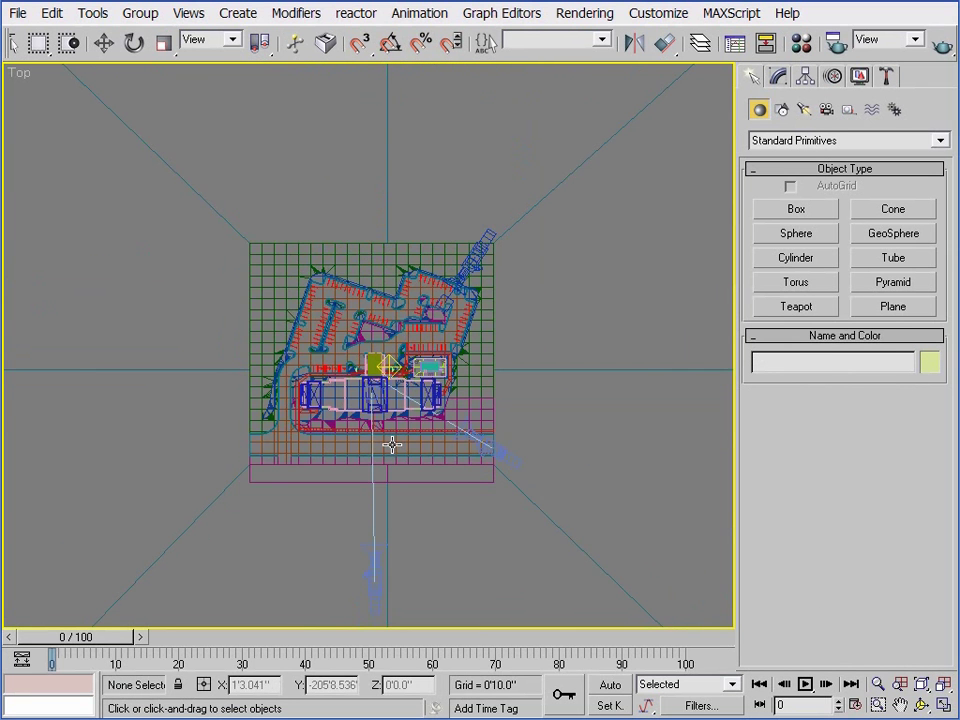
{"action": "scroll", "coordinate": [396, 449], "scroll_direction": "down", "scroll_amount": 1}
{"action": "scroll", "coordinate": [396, 449], "scroll_direction": "down", "scroll_amount": 2}
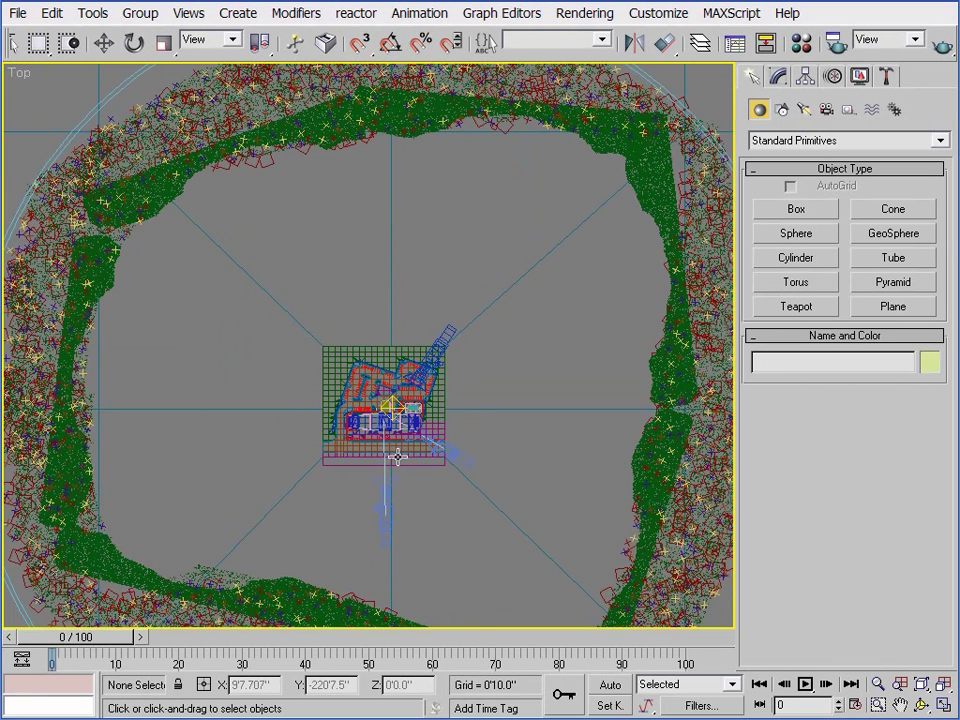
{"action": "middle_click_drag", "start_coordinate": [396, 446], "coordinate": [390, 408]}
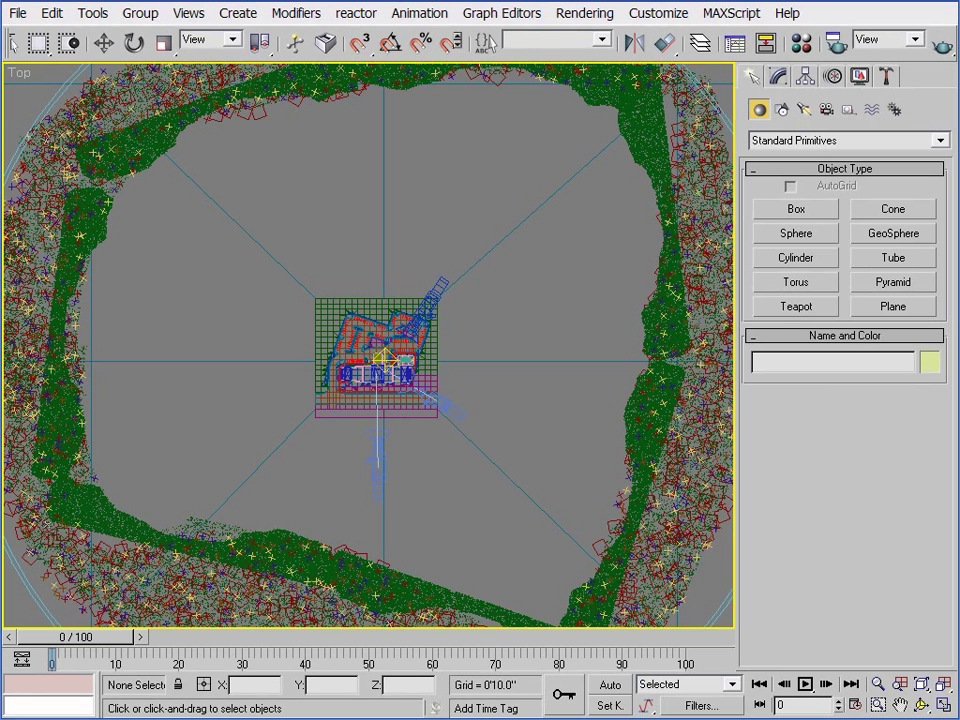
Step: Choose Camera02 (1024-600) in the Select Camera dialog to view the hotel
{"action": "key", "text": "c"}
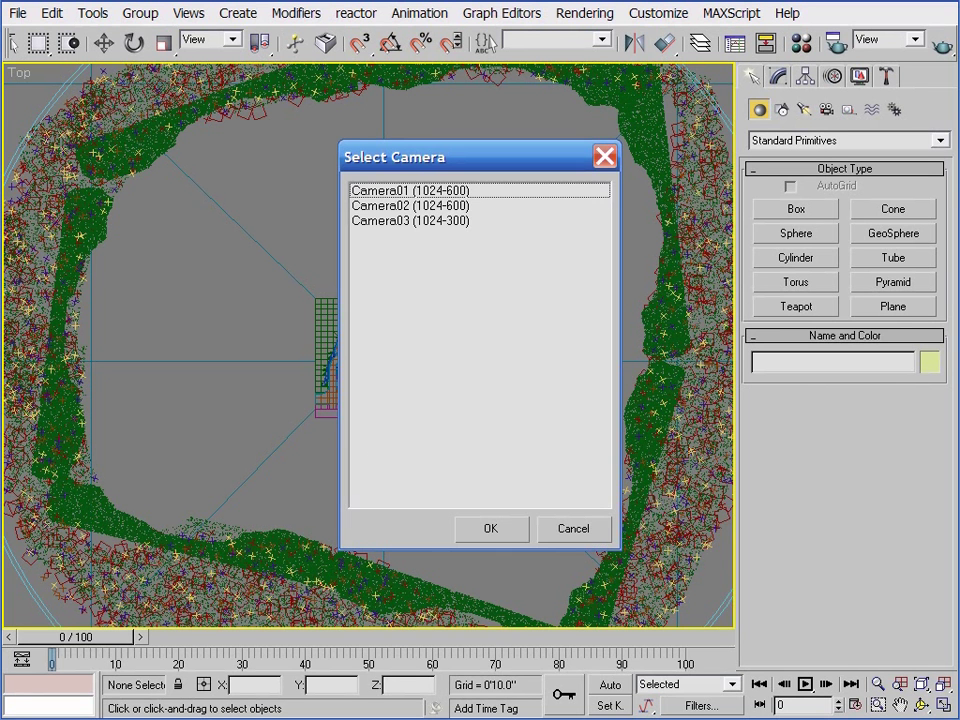
{"action": "left_click", "coordinate": [408, 206]}
{"action": "left_click", "coordinate": [496, 536]}
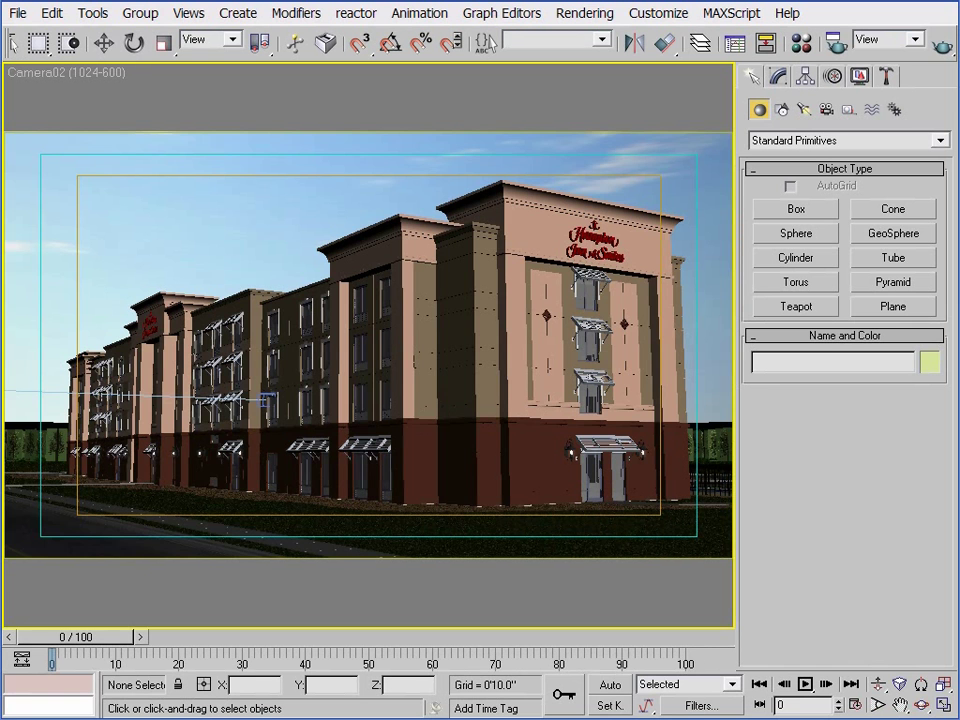
Step: Switch to Top view and Zoom Region in on the hotel building, then exit Zoom Region
{"action": "key", "text": "t"}
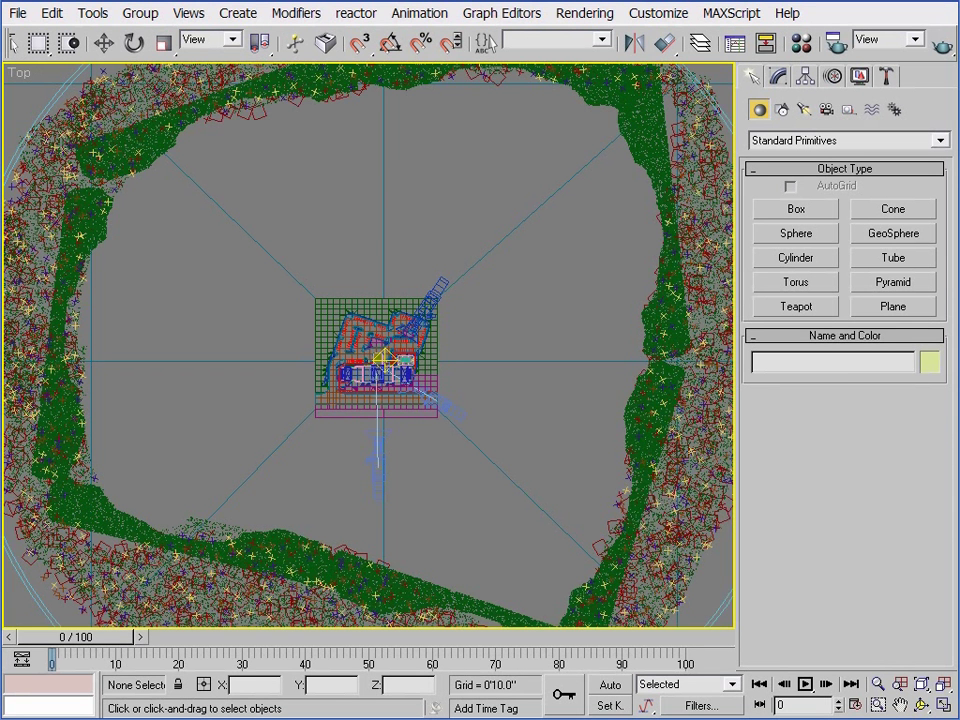
{"action": "left_click", "coordinate": [878, 704]}
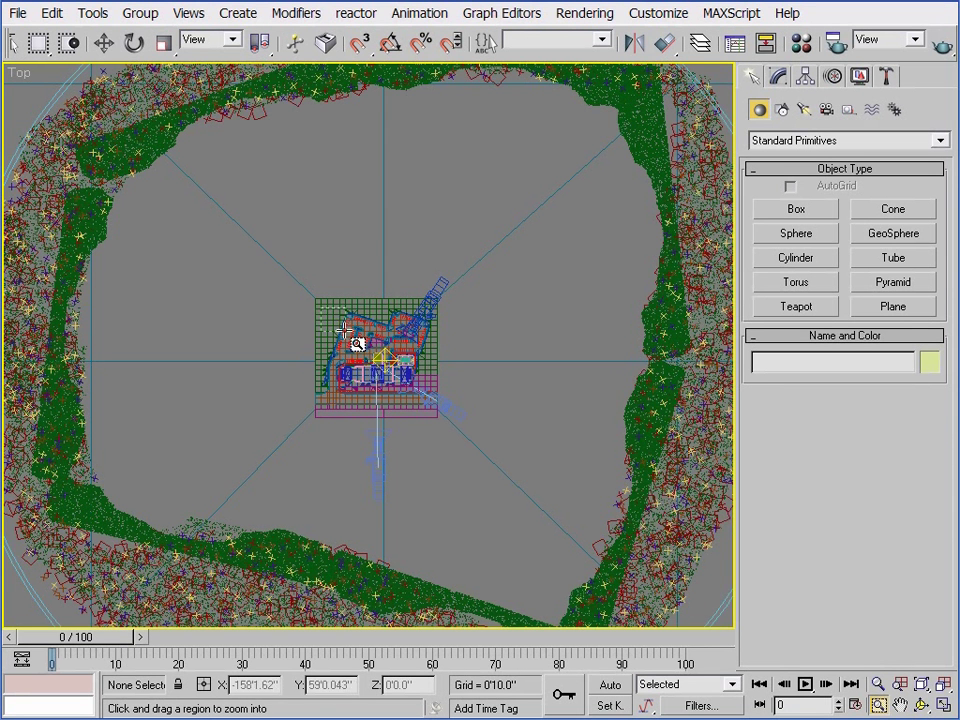
{"action": "mouse_move", "coordinate": [419, 390]}
{"action": "left_mouse_down"}
{"action": "mouse_move", "coordinate": [454, 441]}
{"action": "mouse_move", "coordinate": [417, 408]}
{"action": "left_mouse_up"}
{"action": "scroll", "coordinate": [417, 408], "scroll_direction": "down", "scroll_amount": 3}
{"action": "scroll", "coordinate": [429, 418], "scroll_direction": "up", "scroll_amount": 2}
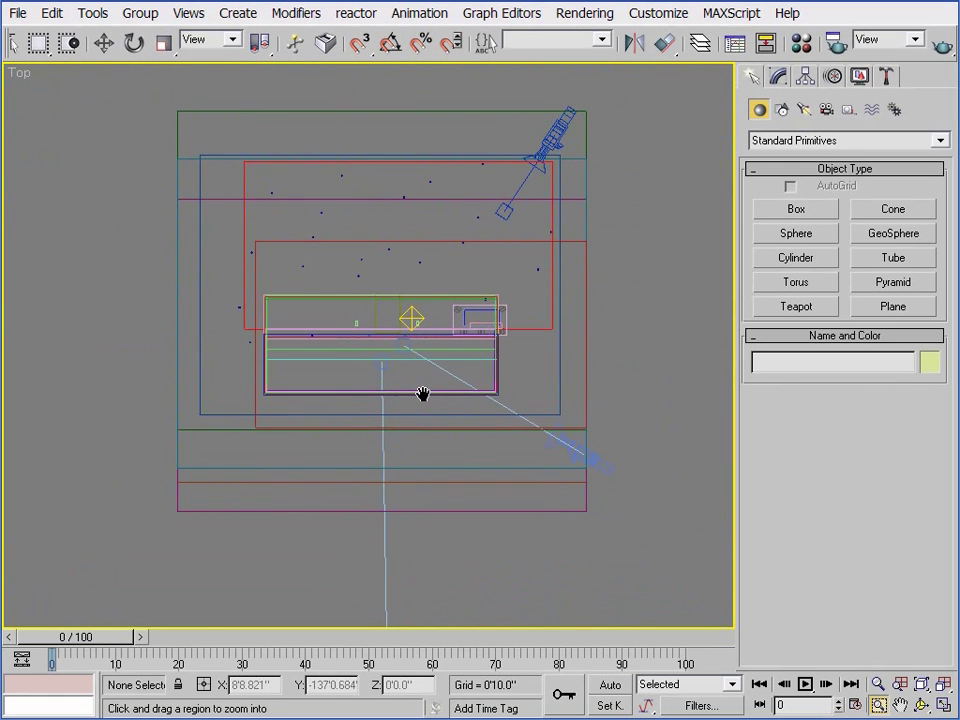
{"action": "scroll", "coordinate": [424, 392], "scroll_direction": "down", "scroll_amount": 2}
{"action": "right_click", "coordinate": [428, 398]}
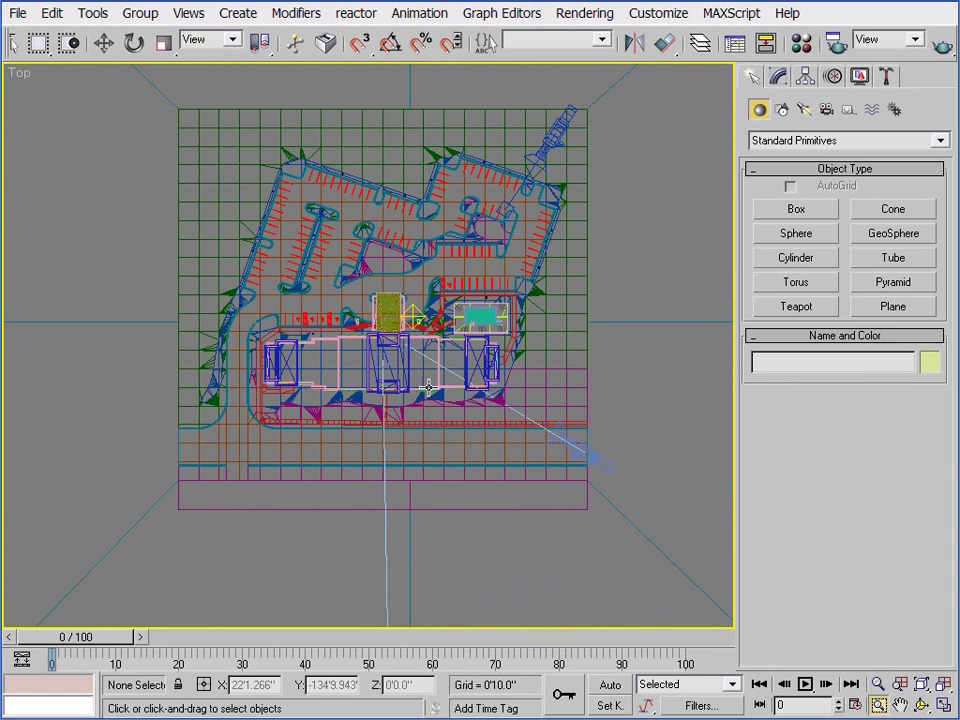
Step: In the Create panel's Lights category, switch the light family from Standard to Photometric
{"action": "left_click", "coordinate": [803, 109]}
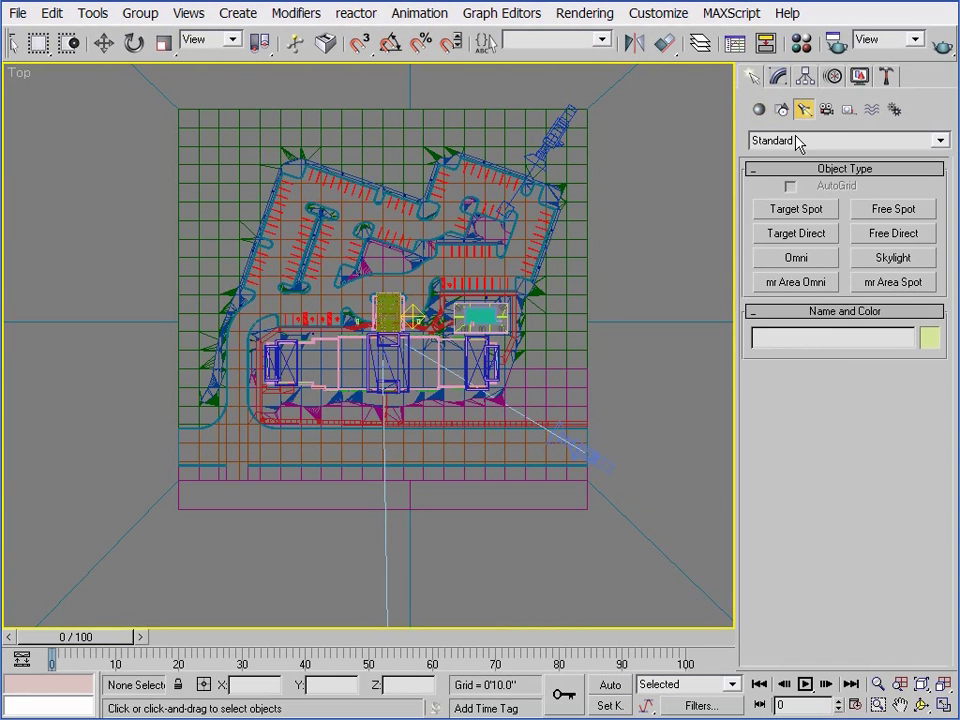
{"action": "left_click", "coordinate": [799, 141]}
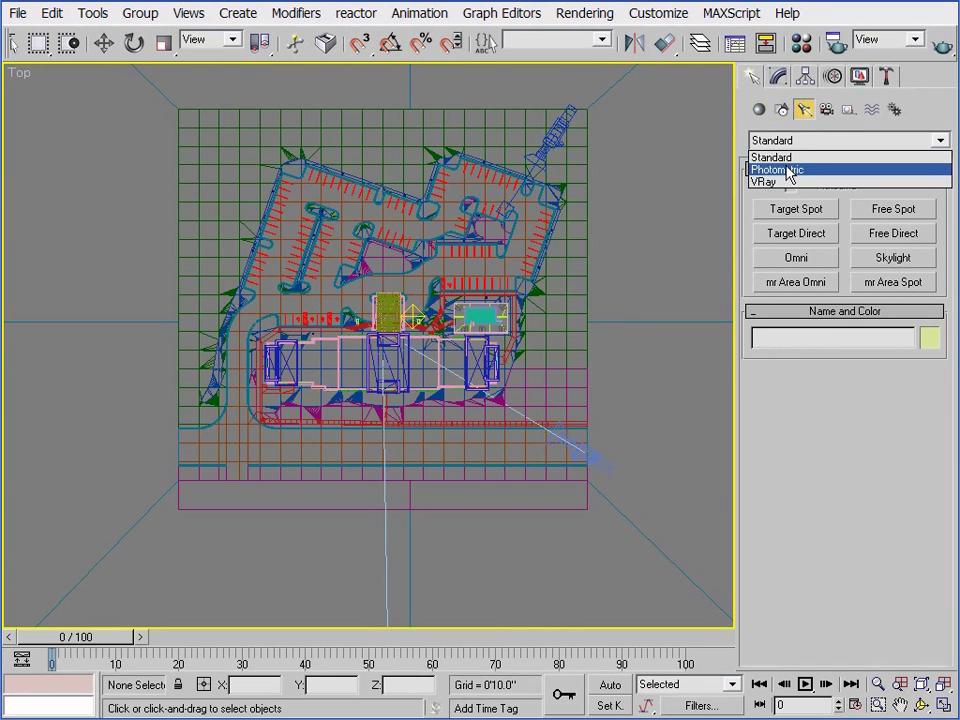
{"action": "left_click", "coordinate": [790, 158]}
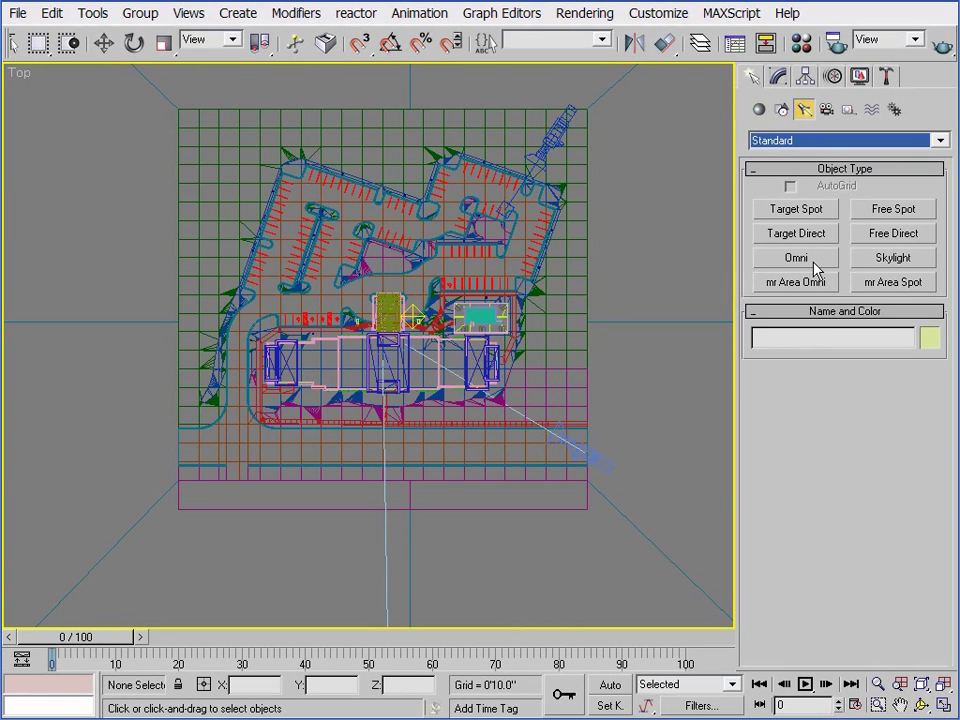
{"action": "left_click", "coordinate": [792, 141]}
{"action": "left_click", "coordinate": [791, 171]}
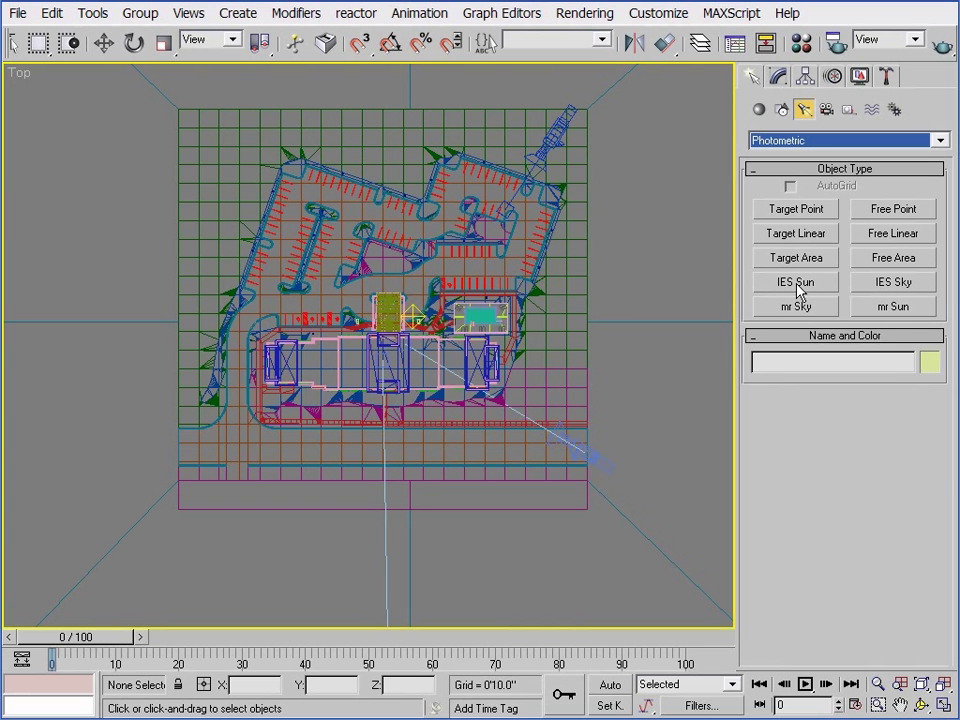
Step: Keep Photometric, restore the four-viewport layout and maximize the Camera02 viewport
{"action": "left_click", "coordinate": [799, 149]}
{"action": "left_click", "coordinate": [777, 169]}
{"action": "key", "text": "alt+w"}
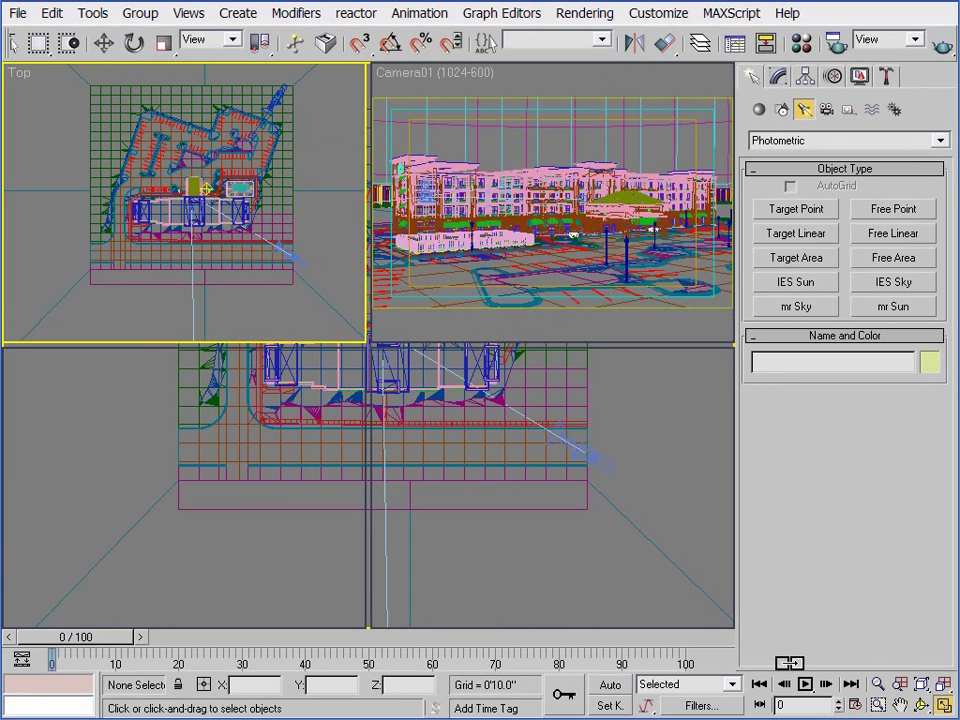
{"action": "left_click", "coordinate": [356, 574]}
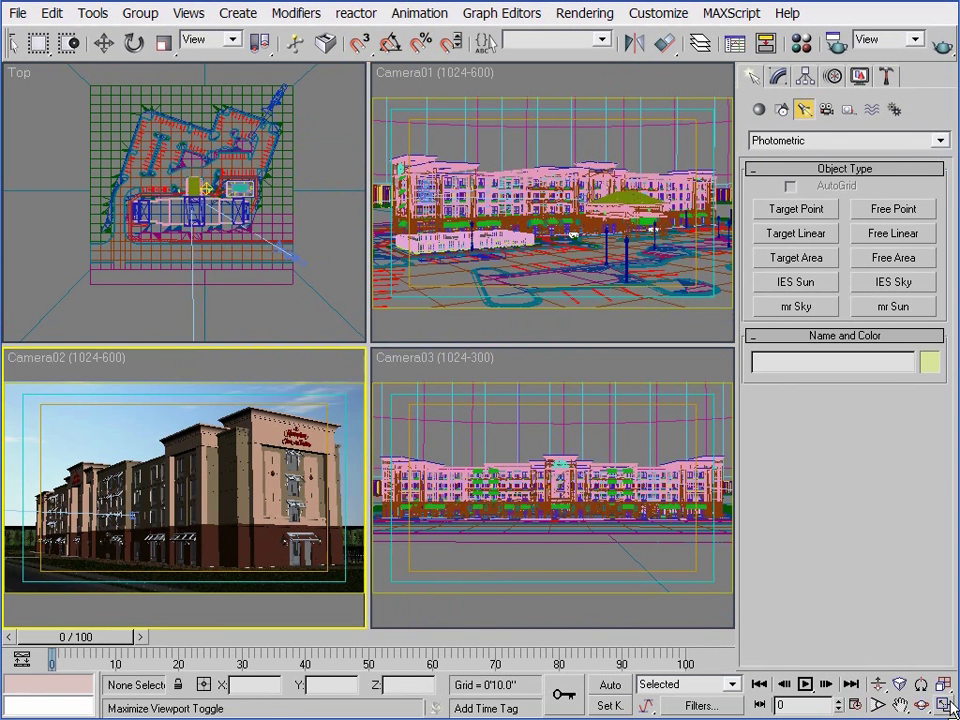
{"action": "left_click", "coordinate": [941, 705]}
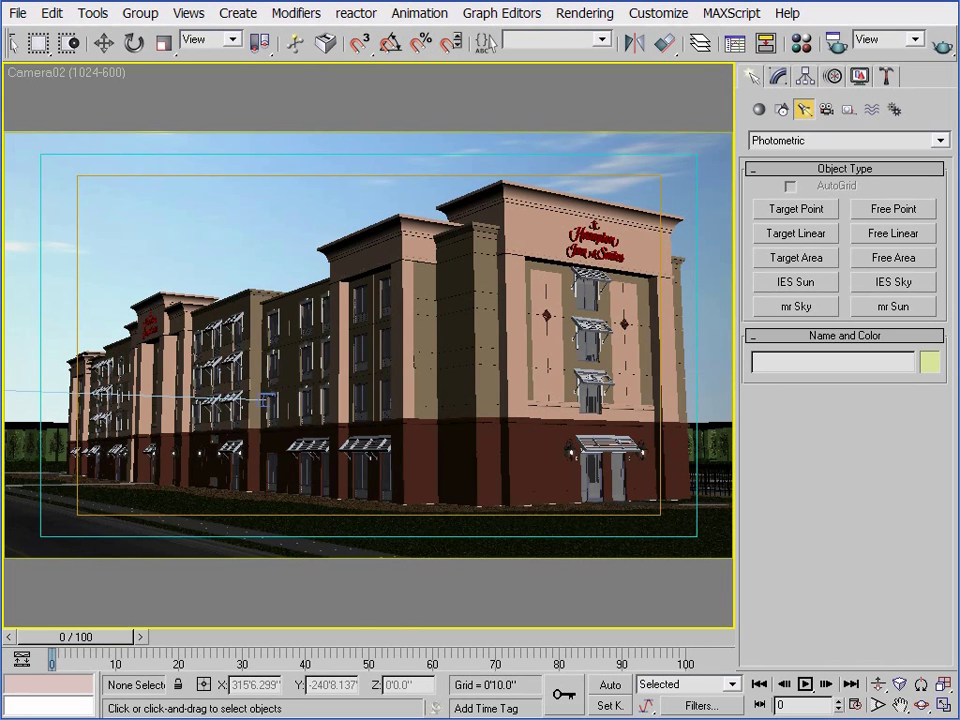
Step: Switch to Select and Move and restore the four-viewport layout of Top and three cameras
{"action": "key", "text": "w"}
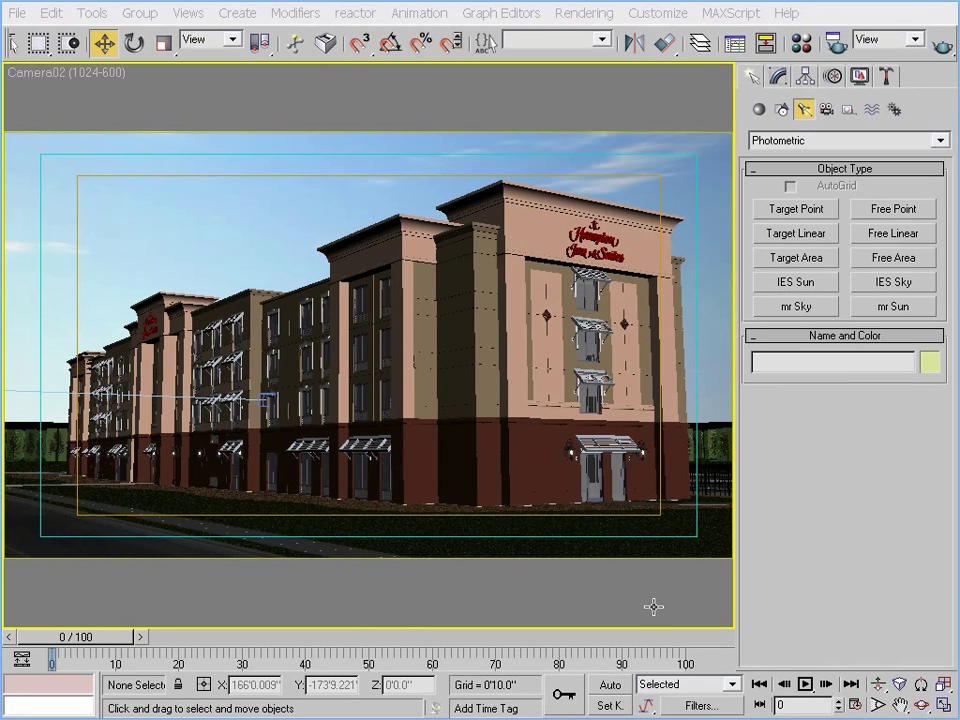
{"action": "left_click", "coordinate": [944, 705]}
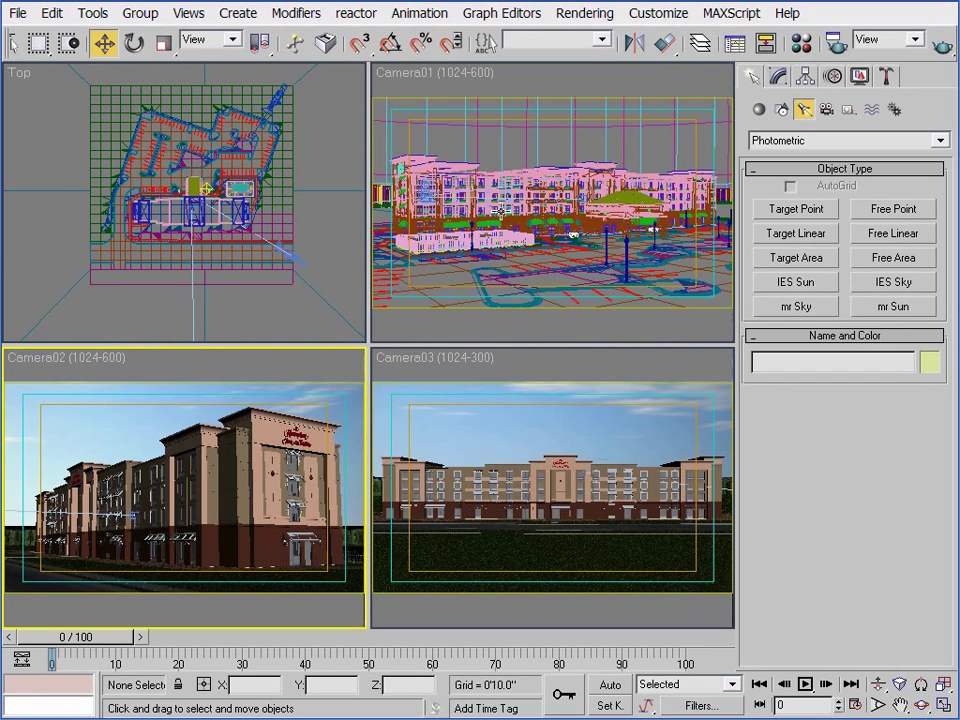
Step: Smooth-shade the Camera01 view, save the scene, and maximize the Top view
{"action": "left_click", "coordinate": [546, 150]}
{"action": "key", "text": "F3"}
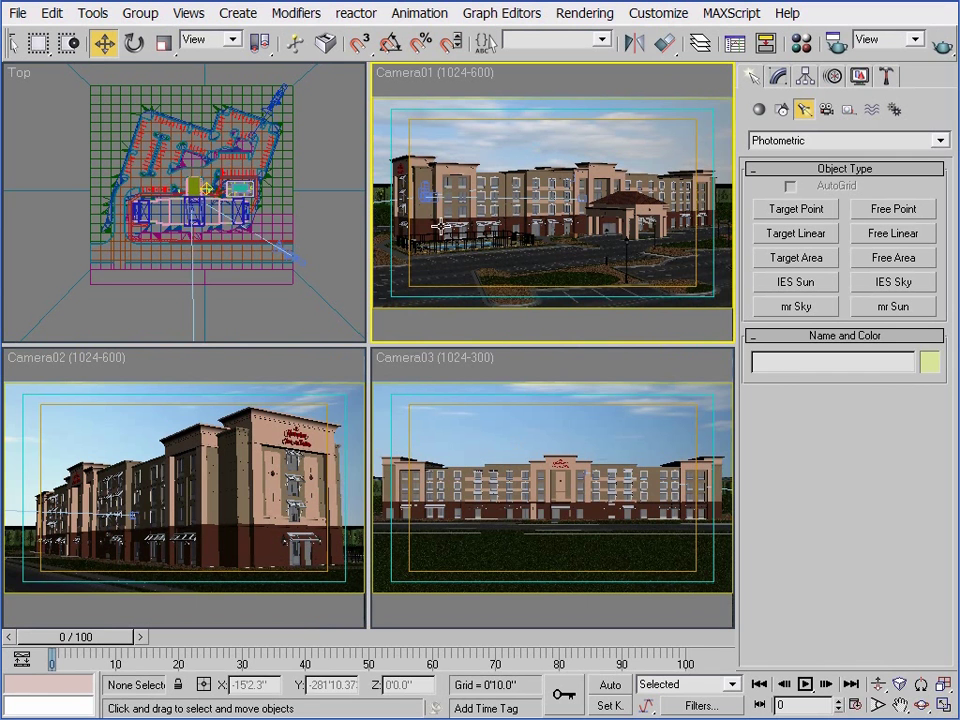
{"action": "key", "text": "ctrl+s"}
{"action": "left_click", "coordinate": [347, 317]}
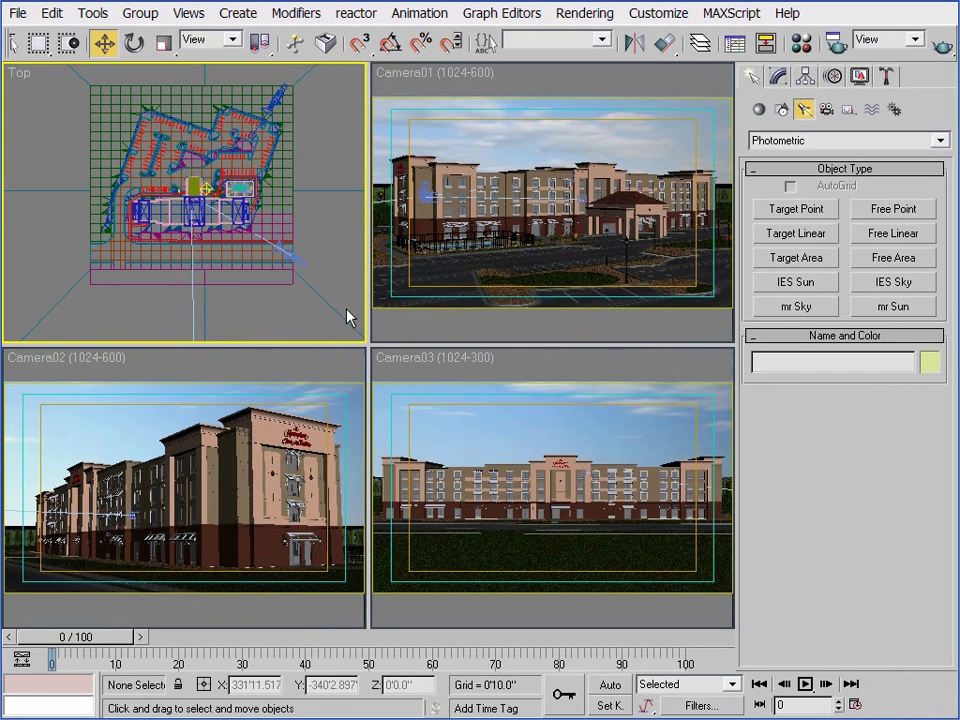
{"action": "left_click", "coordinate": [940, 704]}
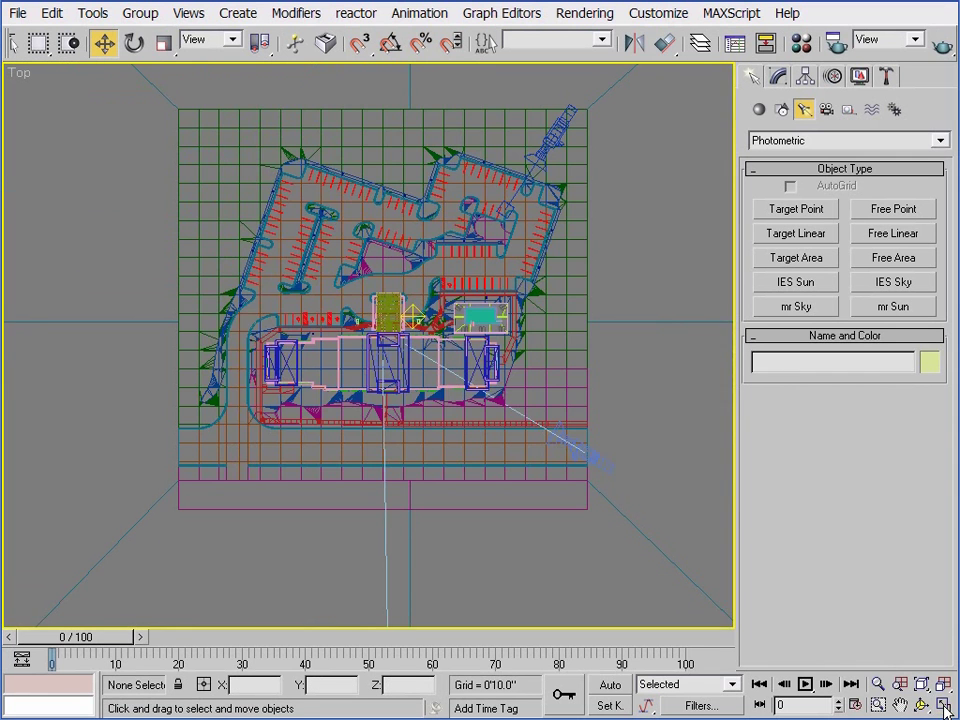